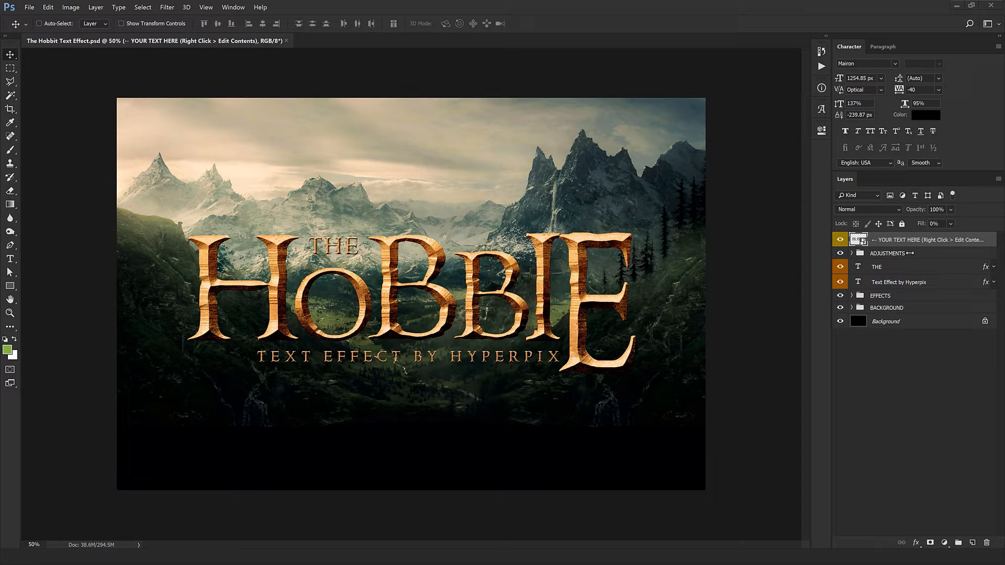
Open the contents of the YOUR TEXT HERE smart object, plus the poster image 1.jpg as a lettering reference
{"action": "right_click", "coordinate": [919, 245]}
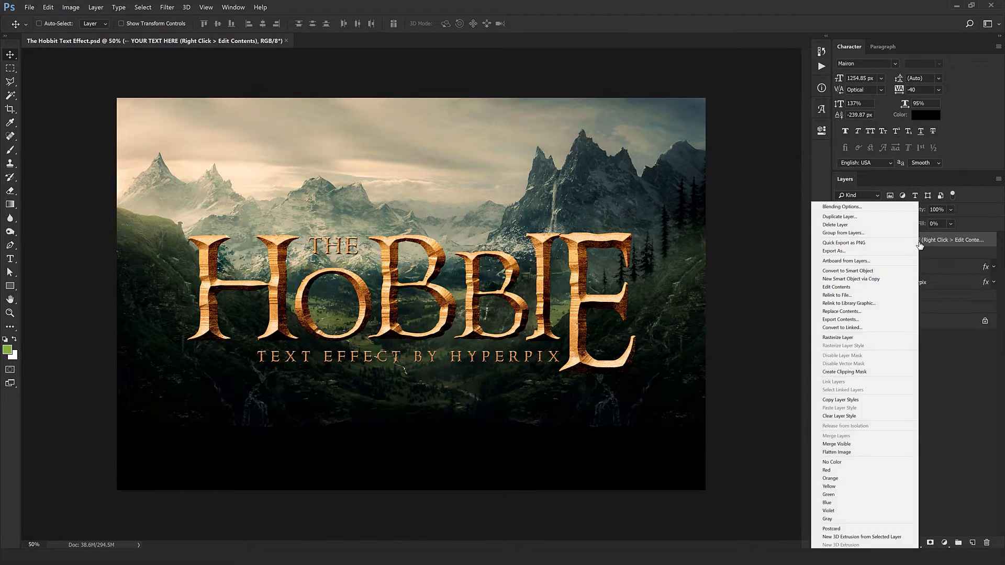
{"action": "left_click", "coordinate": [834, 287]}
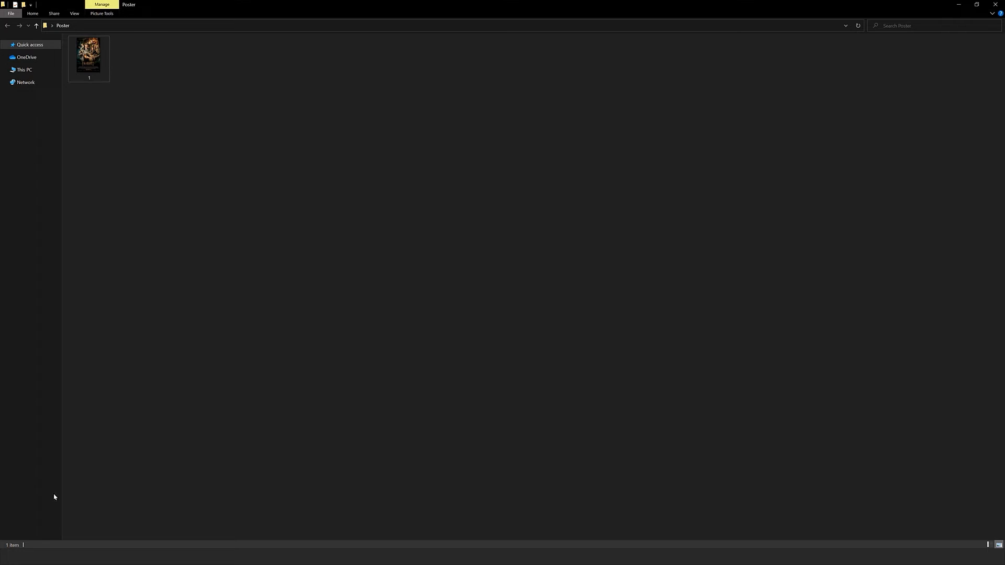
{"action": "left_click_drag", "start_coordinate": [86, 88], "coordinate": [508, 152]}
{"action": "scroll", "coordinate": [412, 431], "scroll_direction": "up", "scroll_amount": 1}
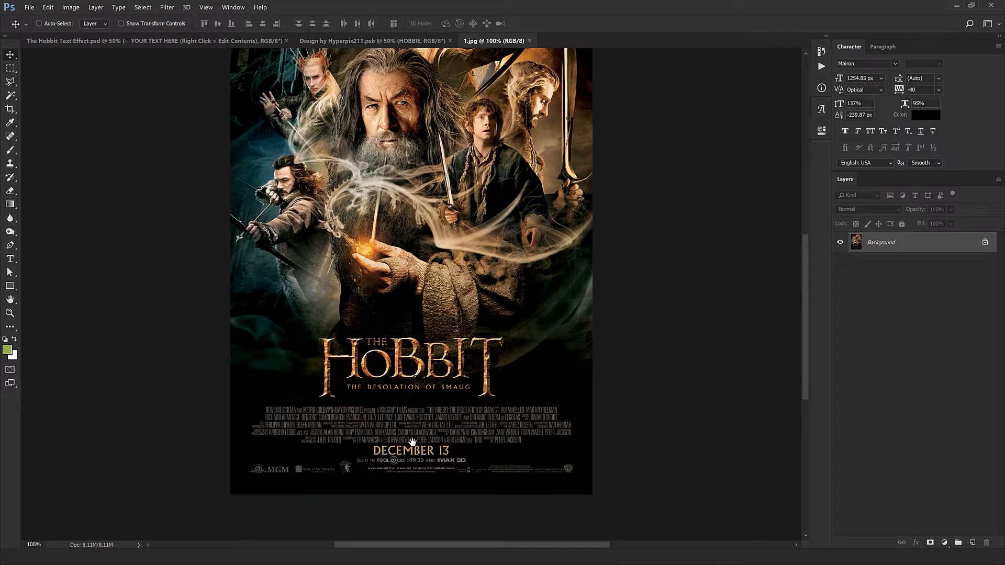
{"action": "left_click_drag", "start_coordinate": [414, 439], "coordinate": [441, 401]}
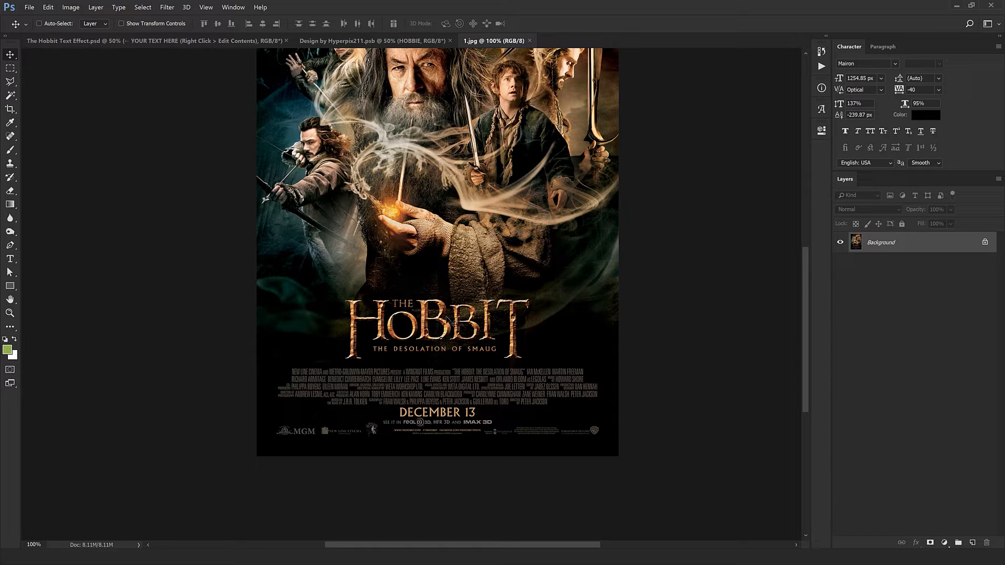
Compare the smart object's lettering with the poster title and replace the final E of HOBBIE with T
{"action": "left_click", "coordinate": [361, 41]}
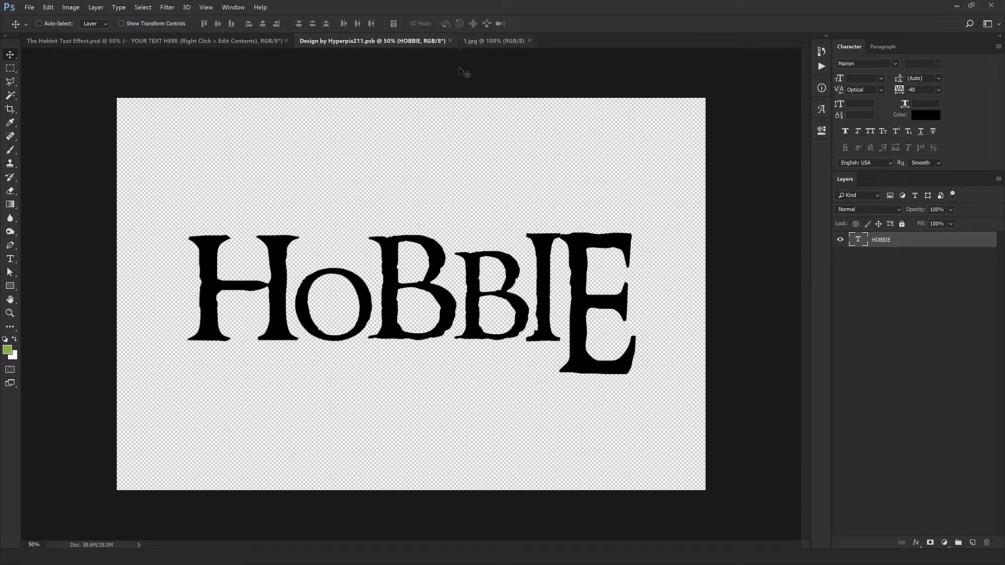
{"action": "left_click", "coordinate": [492, 41]}
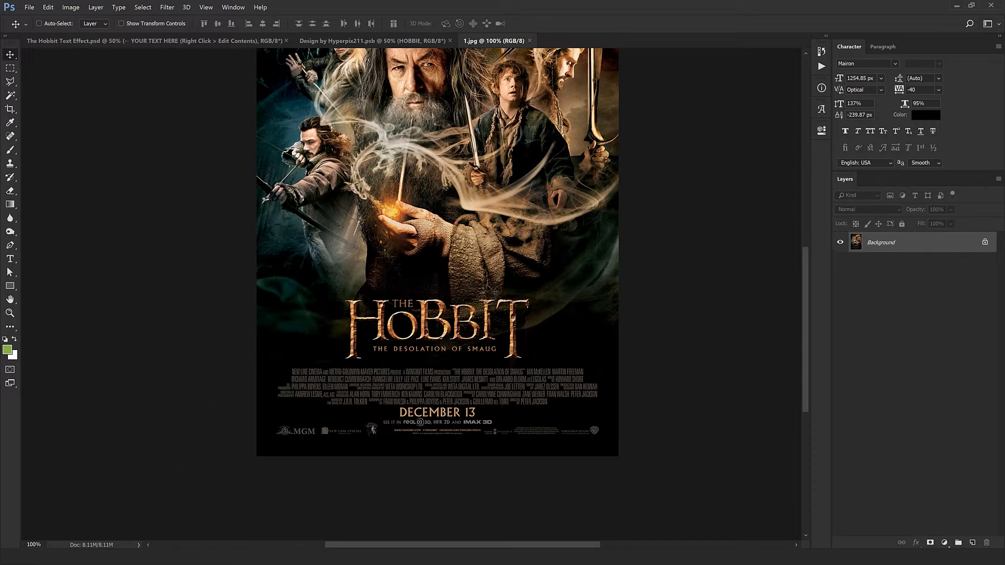
{"action": "left_click", "coordinate": [349, 42]}
{"action": "key", "text": "t"}
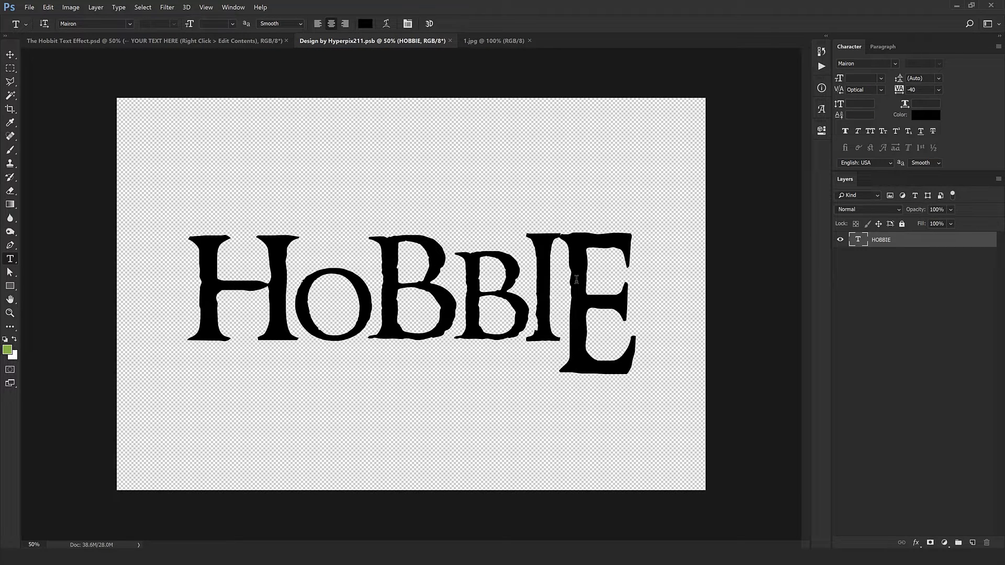
{"action": "left_click_drag", "start_coordinate": [577, 279], "coordinate": [680, 299]}
{"action": "type", "text": "T"}
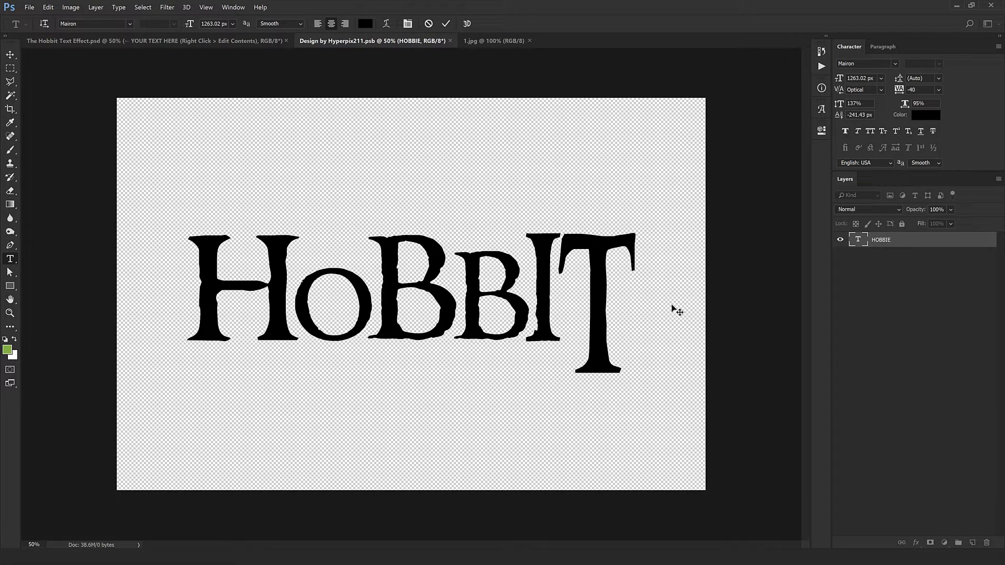
{"action": "key", "text": "ctrl+Return"}
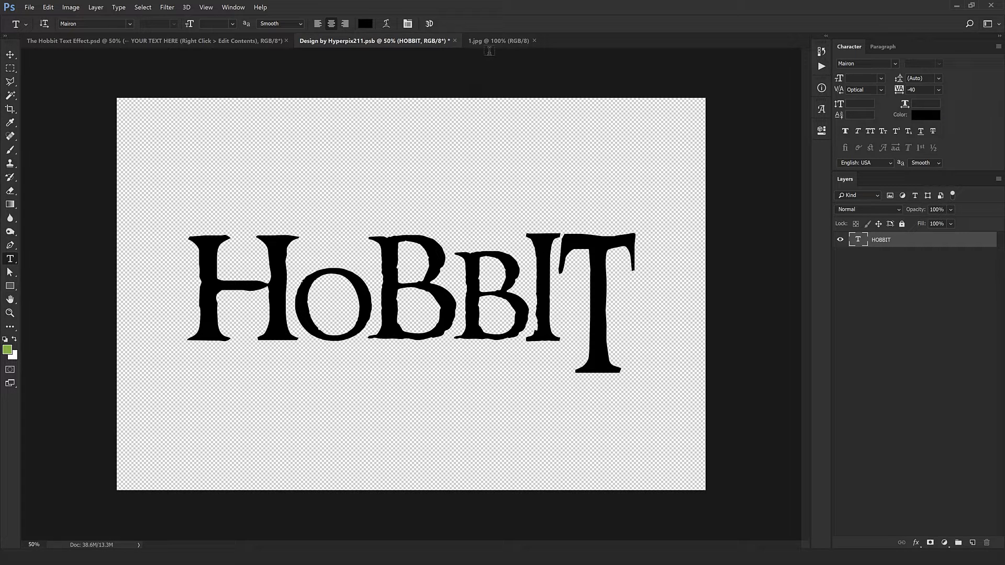
Check the poster title again and examine the size and scale settings of the individual letters in HOBBIT
{"action": "left_click", "coordinate": [492, 41]}
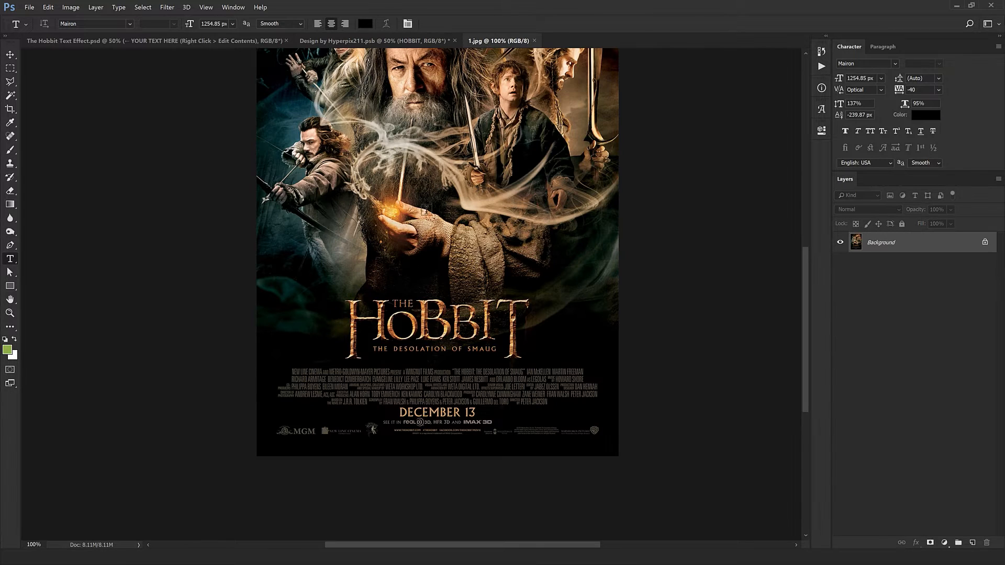
{"action": "left_click", "coordinate": [374, 45]}
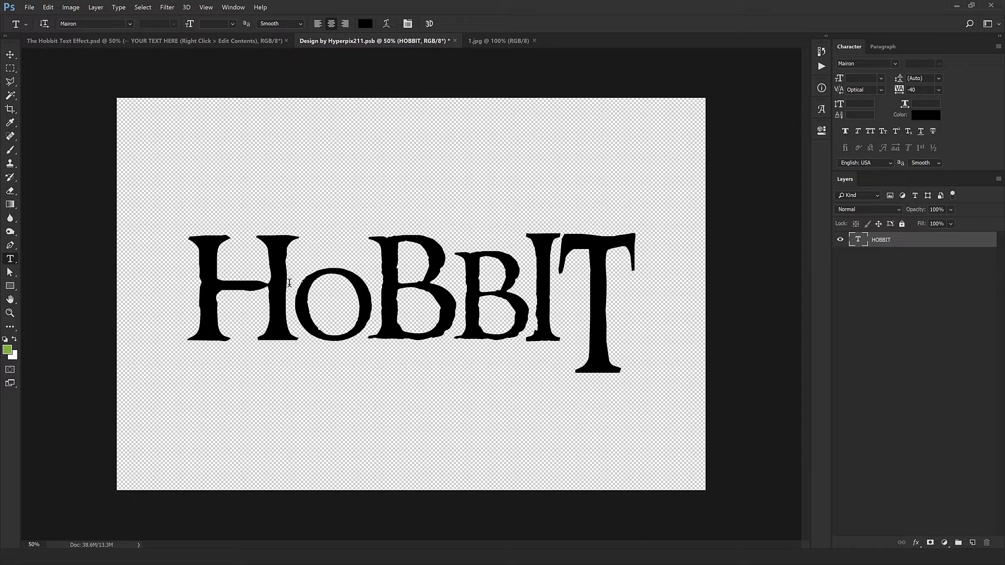
{"action": "left_click_drag", "start_coordinate": [289, 282], "coordinate": [187, 286]}
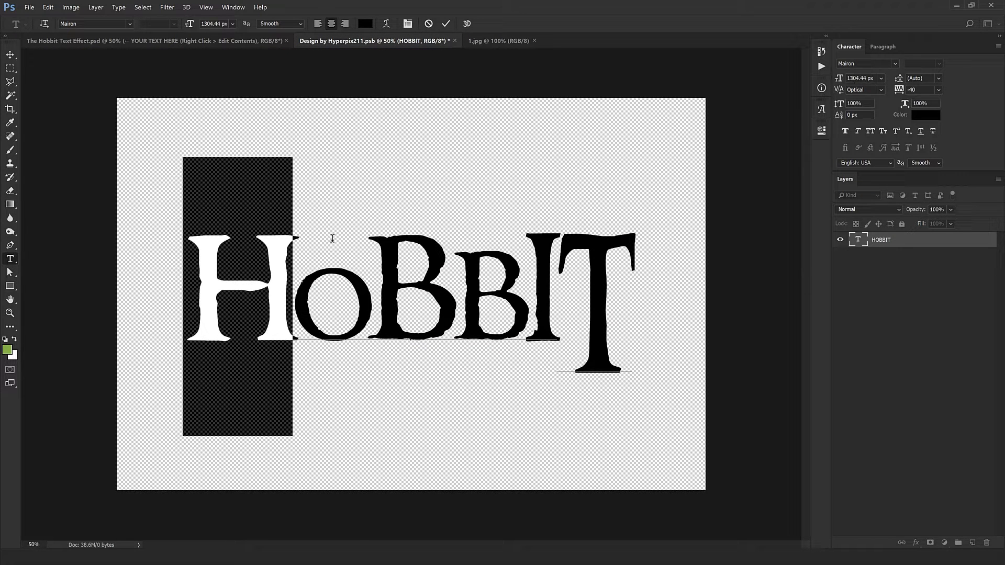
{"action": "key", "text": "Right"}
{"action": "key", "text": "Right"}
{"action": "key", "text": "shift+Left"}
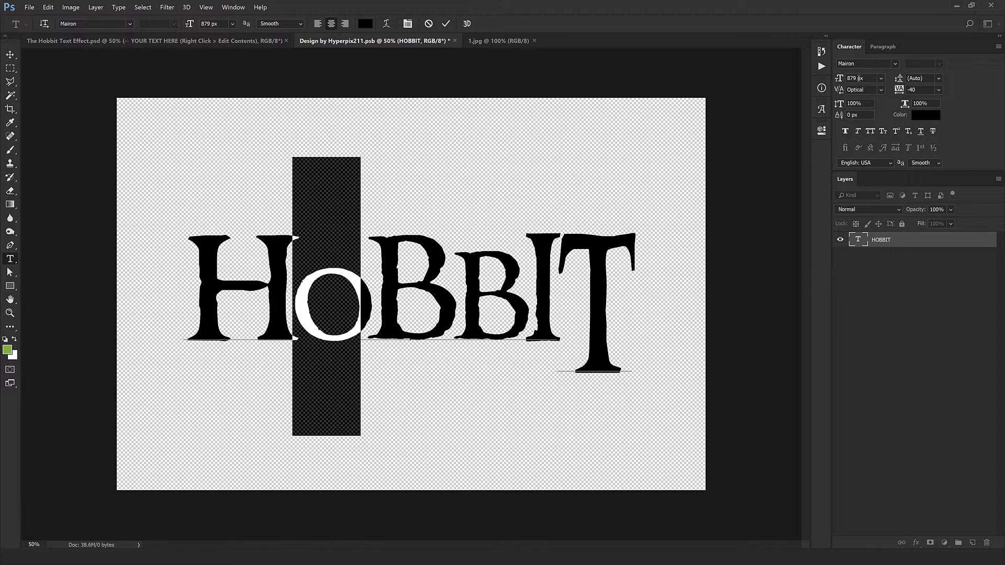
{"action": "key", "text": "Right"}
{"action": "key", "text": "Right"}
{"action": "key", "text": "shift+Left"}
{"action": "key", "text": "Right"}
{"action": "key", "text": "Right"}
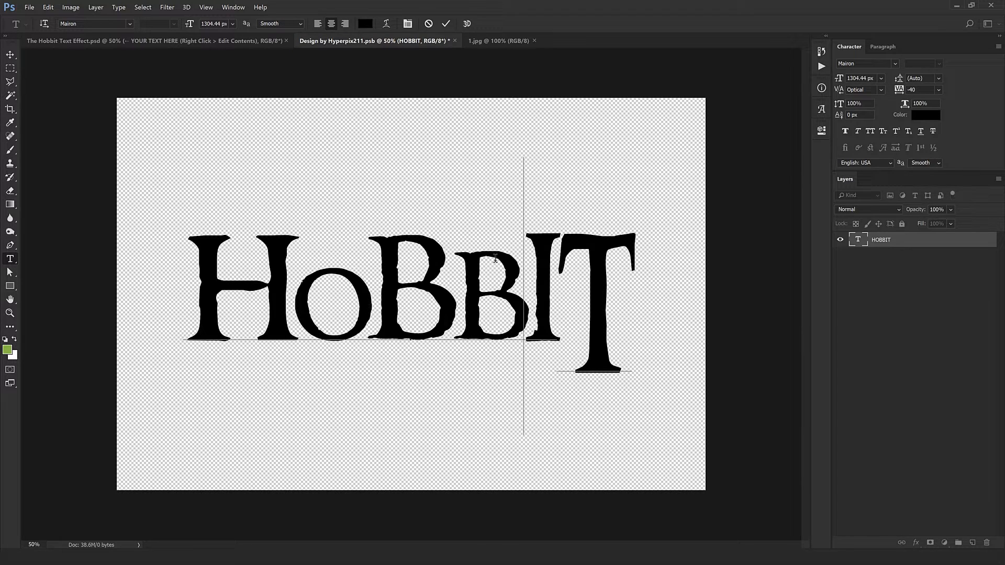
{"action": "key", "text": "Right"}
{"action": "key", "text": "shift+Left"}
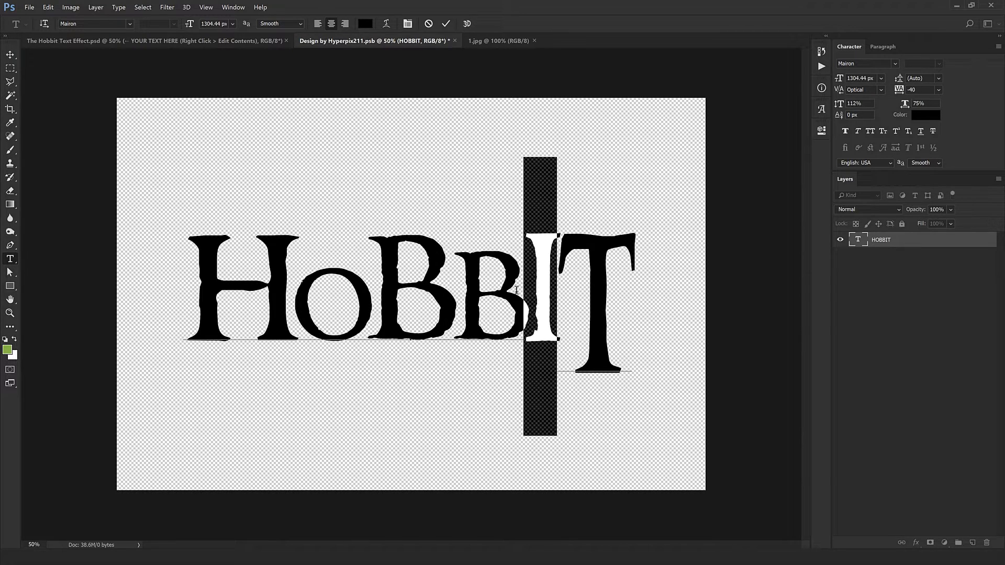
Replace the letters of HOBBIT one at a time to spell LEGEND, keeping each letter's own formatting
{"action": "left_click", "coordinate": [331, 270]}
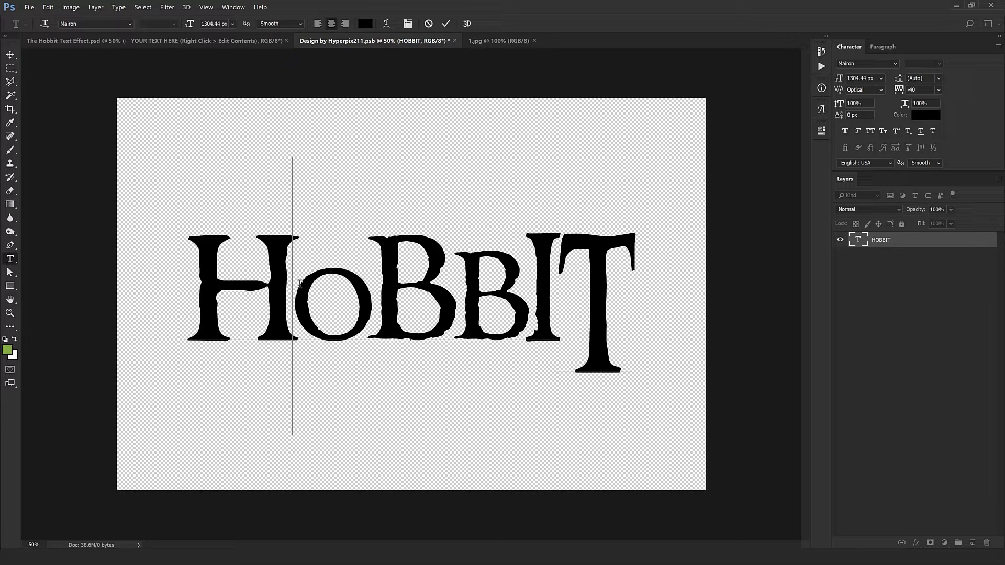
{"action": "left_click", "coordinate": [165, 313], "text": "shift"}
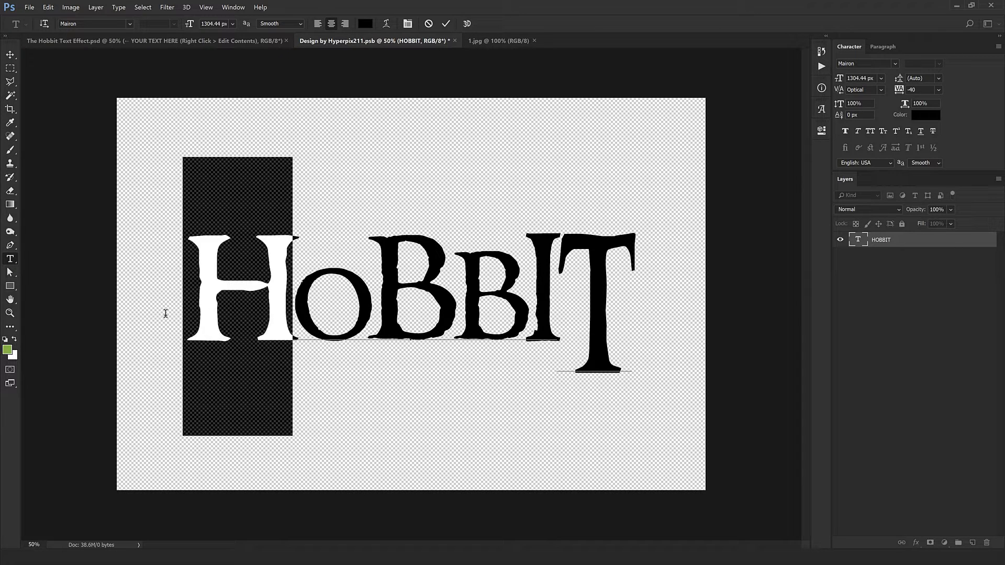
{"action": "type", "text": "L"}
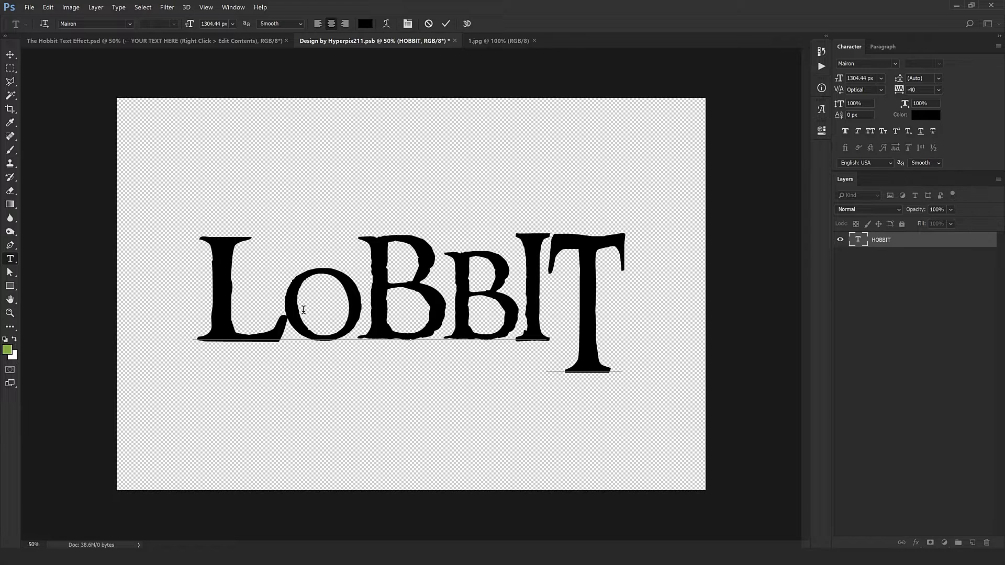
{"action": "left_click", "coordinate": [354, 315], "text": "shift"}
{"action": "type", "text": "E"}
{"action": "left_click", "coordinate": [429, 315], "text": "shift"}
{"action": "type", "text": "G"}
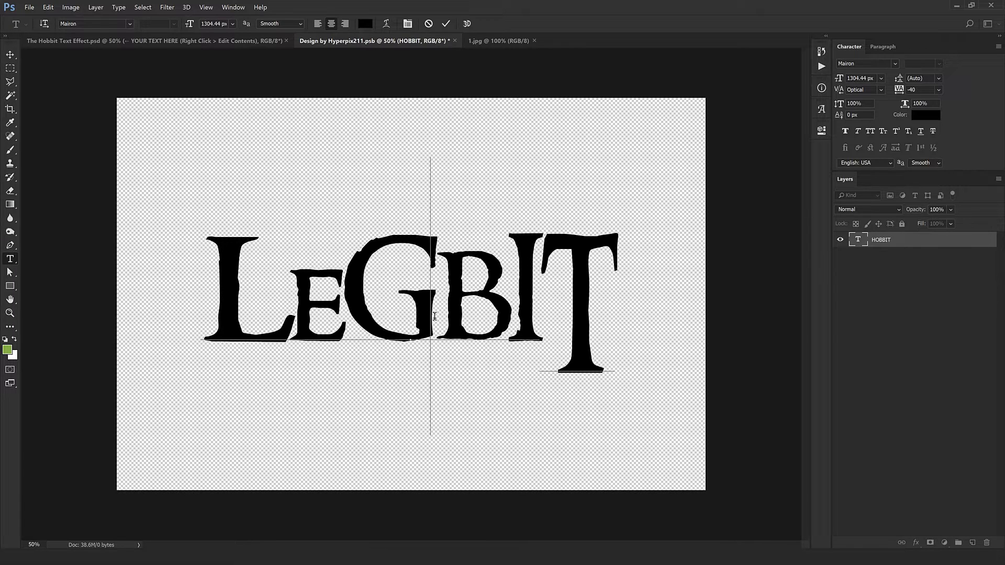
{"action": "left_click", "coordinate": [498, 315], "text": "shift"}
{"action": "type", "text": "E"}
{"action": "left_click", "coordinate": [539, 315], "text": "shift"}
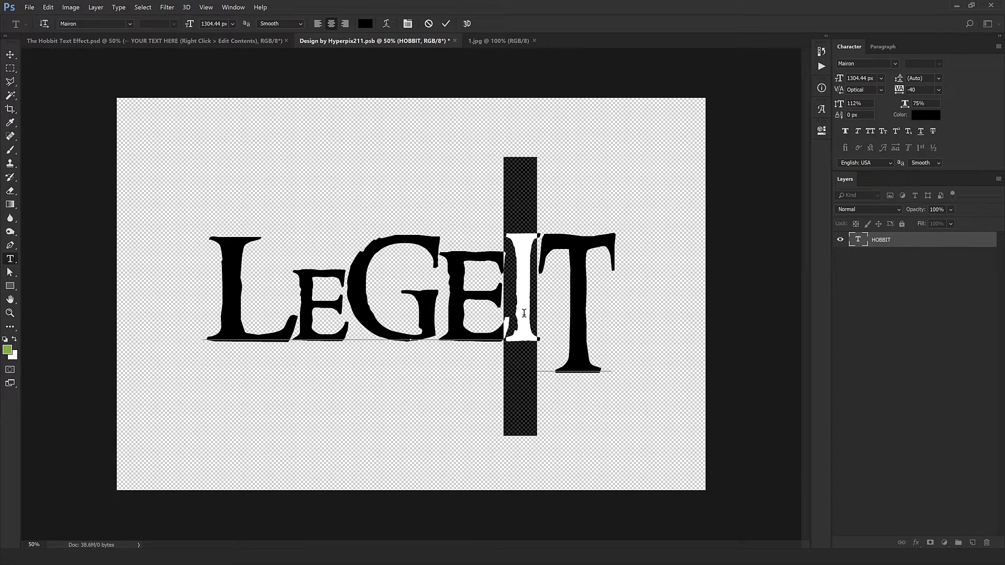
{"action": "type", "text": "N"}
{"action": "left_click", "coordinate": [615, 312], "text": "shift"}
{"action": "type", "text": "D"}
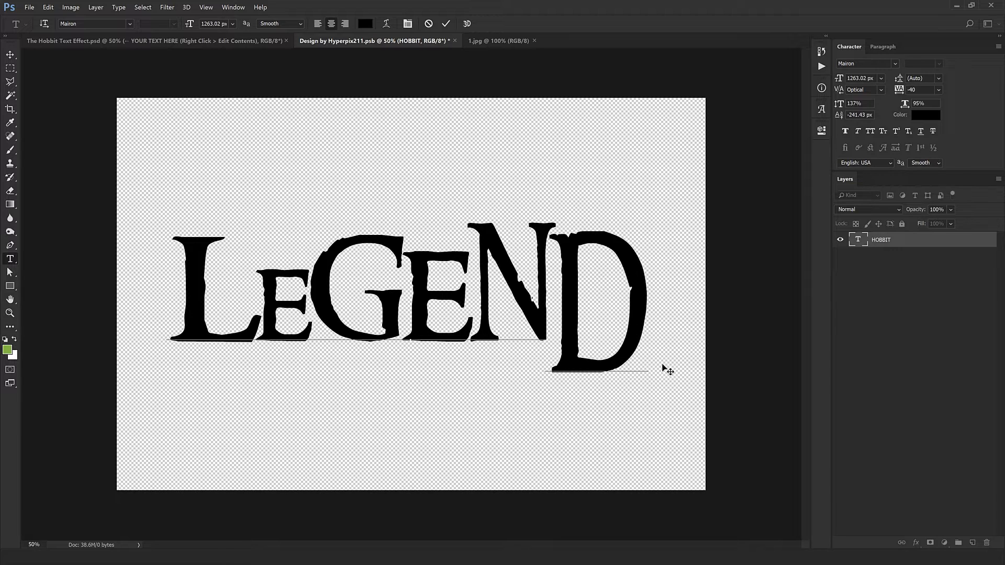
Adjust the baseline shift of the final D to -261.43 px
{"action": "left_click", "coordinate": [576, 262]}
{"action": "key", "text": "shift+Right"}
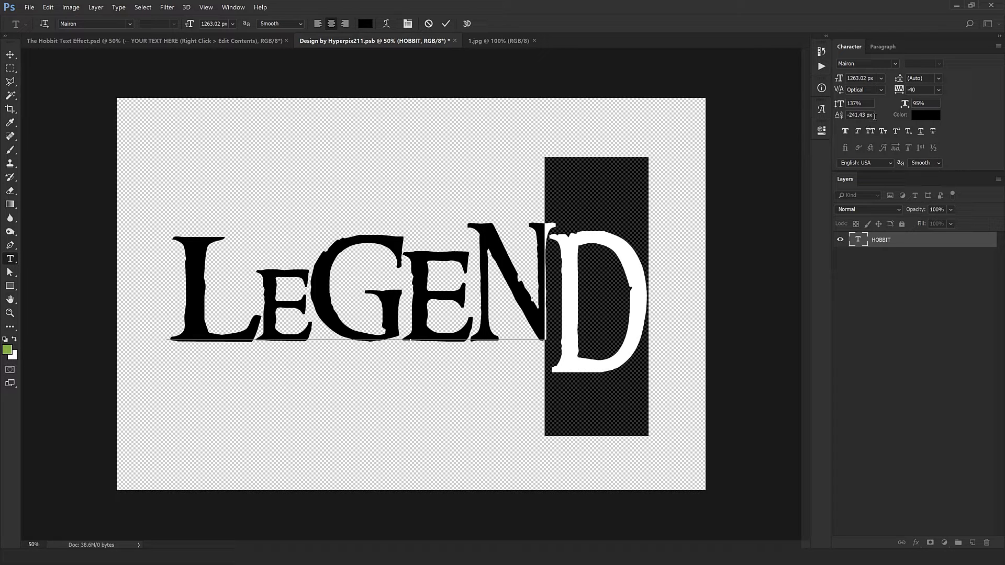
{"action": "key", "text": "shift+Down"}
{"action": "key", "text": "shift+Down"}
{"action": "key", "text": "shift+Down"}
{"action": "key", "text": "shift+Down"}
{"action": "key", "text": "shift+Down"}
{"action": "key", "text": "shift+Up"}
{"action": "key", "text": "shift+Up"}
{"action": "key", "text": "shift+Up"}
{"action": "key", "text": "shift+Up"}
{"action": "key", "text": "shift+Up"}
{"action": "key", "text": "shift+Up"}
{"action": "key", "text": "shift+Up"}
{"action": "key", "text": "shift+Up"}
{"action": "key", "text": "shift+Up"}
{"action": "key", "text": "shift+Up"}
{"action": "key", "text": "shift+Up"}
{"action": "key", "text": "shift+Up"}
{"action": "key", "text": "shift+Up"}
{"action": "key", "text": "shift+Up"}
{"action": "key", "text": "shift+Up"}
{"action": "key", "text": "shift+Up"}
{"action": "key", "text": "shift+Up"}
{"action": "key", "text": "shift+Up"}
{"action": "key", "text": "shift+Up"}
{"action": "key", "text": "shift+Up"}
{"action": "key", "text": "shift+Up"}
{"action": "key", "text": "shift+Up"}
{"action": "key", "text": "shift+Up"}
{"action": "key", "text": "shift+Up"}
{"action": "key", "text": "shift+Up"}
{"action": "key", "text": "shift+Up"}
{"action": "key", "text": "shift+Up"}
{"action": "key", "text": "shift+Up"}
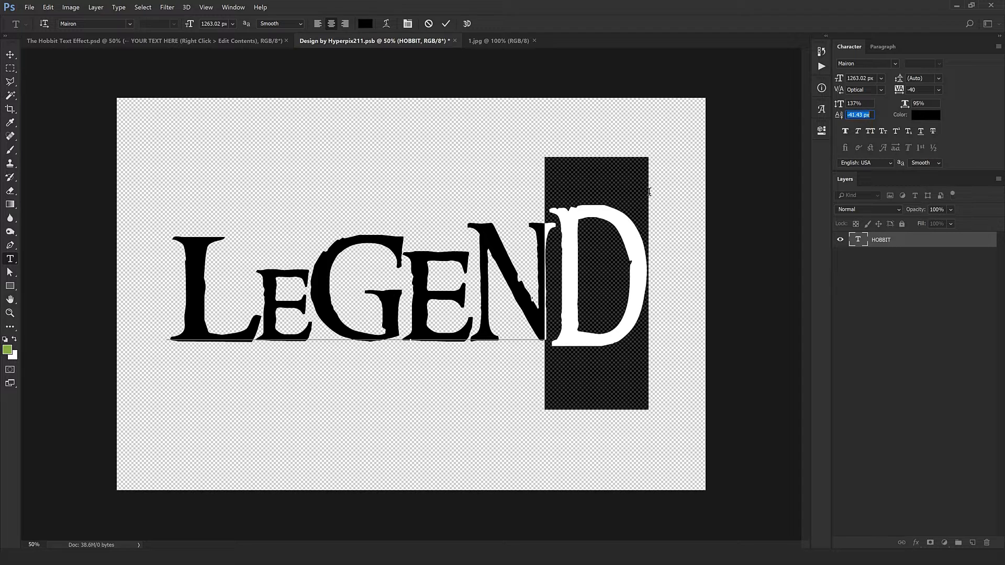
{"action": "key", "text": "shift+Down"}
{"action": "key", "text": "shift+Down"}
{"action": "key", "text": "shift+Down"}
{"action": "key", "text": "shift+Down"}
{"action": "key", "text": "shift+Down"}
{"action": "key", "text": "shift+Down"}
{"action": "key", "text": "shift+Down"}
{"action": "key", "text": "shift+Down"}
{"action": "key", "text": "shift+Down"}
{"action": "key", "text": "shift+Down"}
{"action": "key", "text": "shift+Down"}
{"action": "key", "text": "shift+Down"}
{"action": "key", "text": "shift+Down"}
{"action": "key", "text": "shift+Down"}
{"action": "key", "text": "shift+Down"}
{"action": "key", "text": "shift+Down"}
{"action": "key", "text": "shift+Down"}
{"action": "key", "text": "shift+Down"}
{"action": "key", "text": "shift+Down"}
{"action": "key", "text": "shift+Down"}
{"action": "key", "text": "shift+Down"}
{"action": "key", "text": "shift+Down"}
{"action": "key", "text": "shift+Down"}
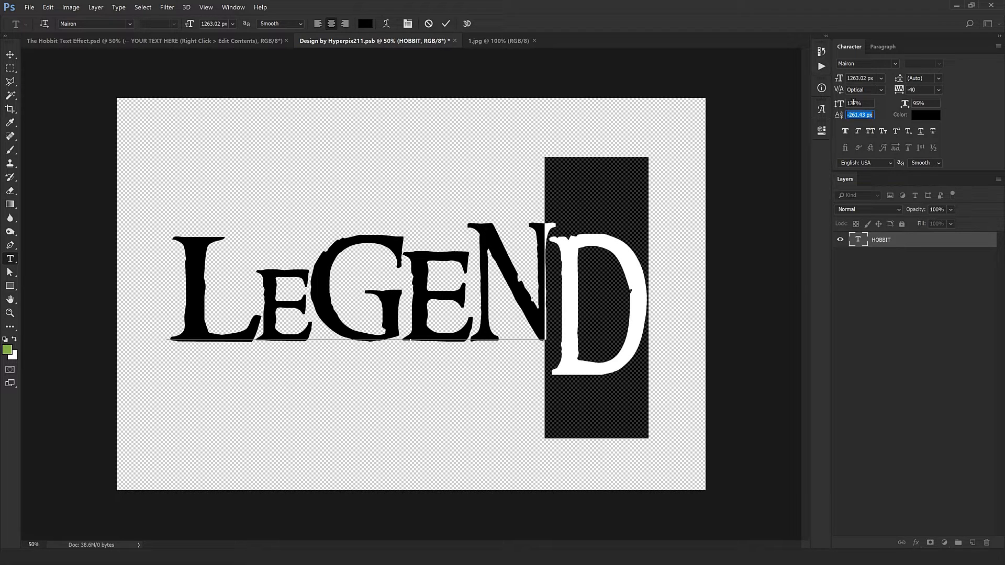
Set the font size of the first E to 939 px
{"action": "left_click", "coordinate": [419, 305]}
{"action": "left_click_drag", "start_coordinate": [303, 294], "coordinate": [268, 291]}
{"action": "key", "text": "shift+Up"}
{"action": "key", "text": "shift+Up"}
{"action": "key", "text": "shift+Up"}
{"action": "key", "text": "shift+Up"}
{"action": "key", "text": "shift+Up"}
{"action": "key", "text": "shift+Up"}
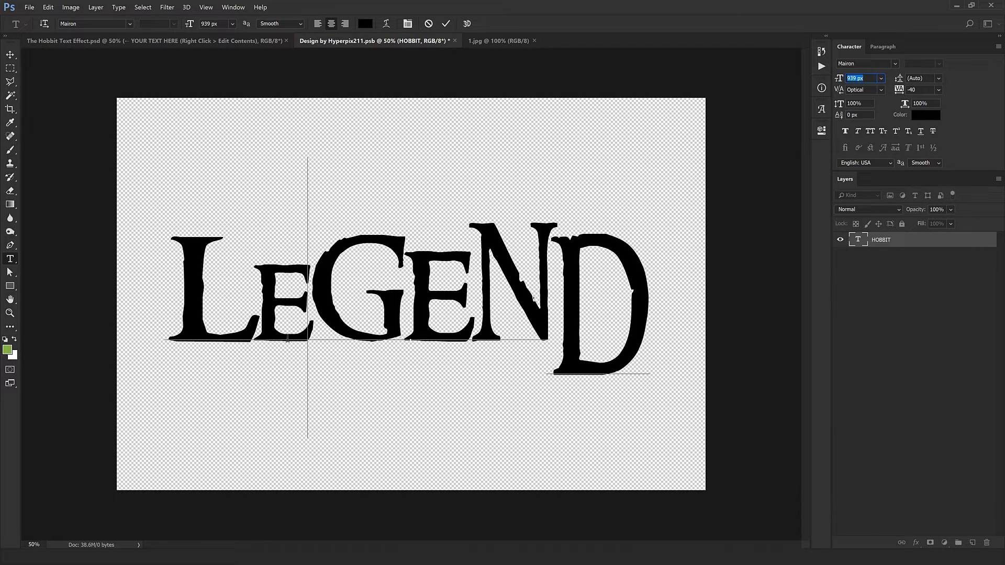
Loosen the tracking of the letters L, G and N, setting the G to -20
{"action": "left_click_drag", "start_coordinate": [187, 324], "coordinate": [230, 325]}
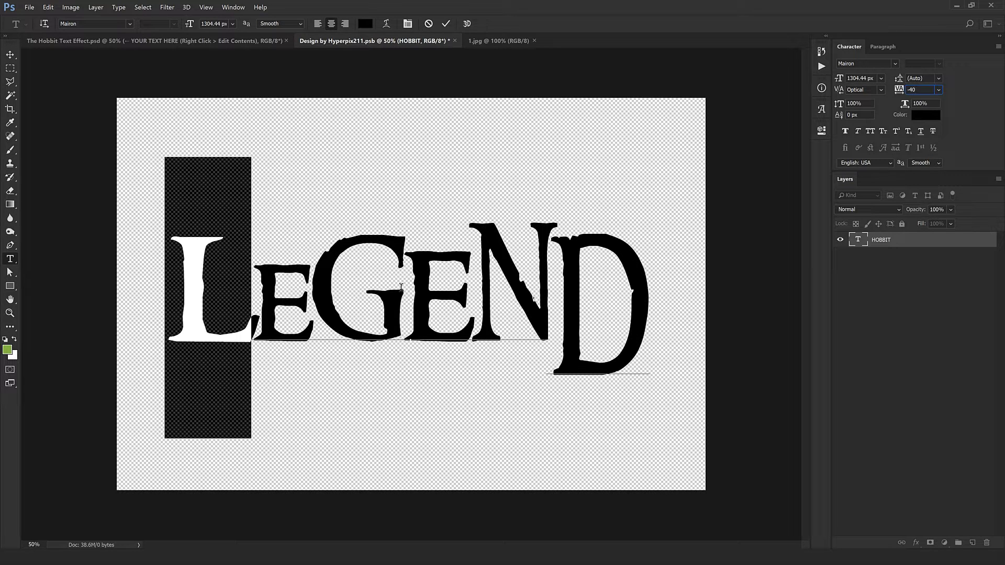
{"action": "key", "text": "Up"}
{"action": "key", "text": "Up"}
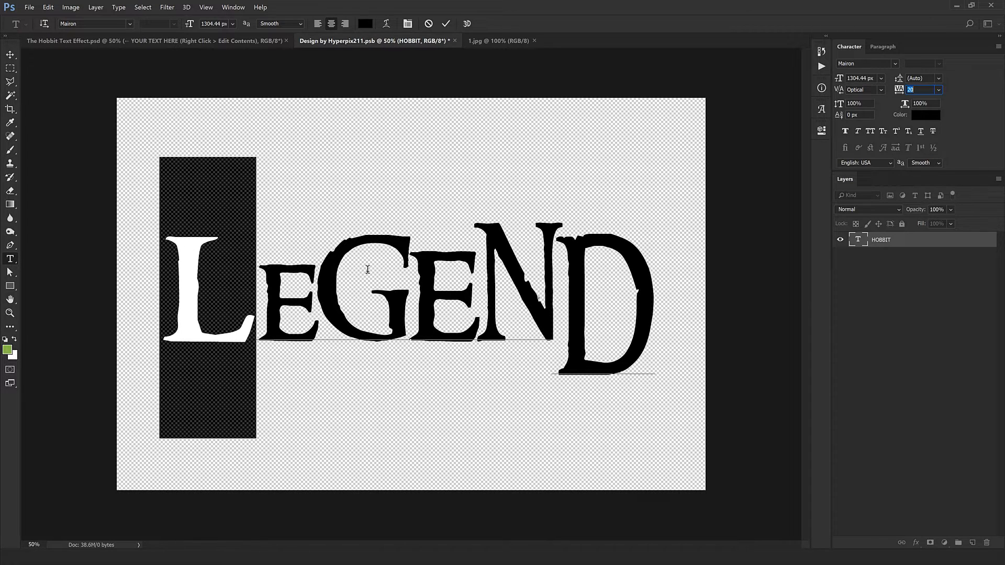
{"action": "left_click_drag", "start_coordinate": [312, 293], "coordinate": [405, 293]}
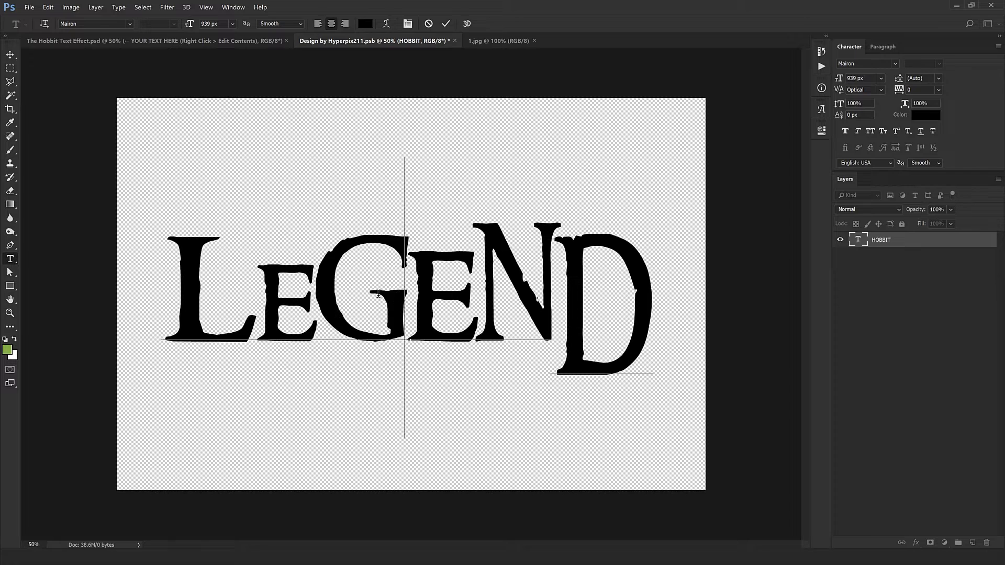
{"action": "left_click", "coordinate": [923, 90]}
{"action": "key", "text": "Up"}
{"action": "key", "text": "Up"}
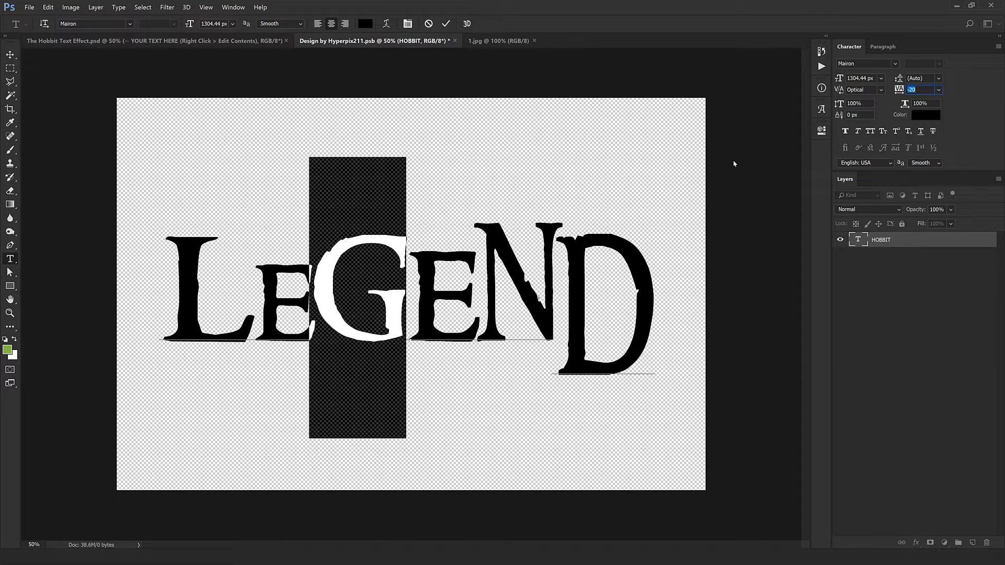
{"action": "left_click_drag", "start_coordinate": [473, 283], "coordinate": [553, 283]}
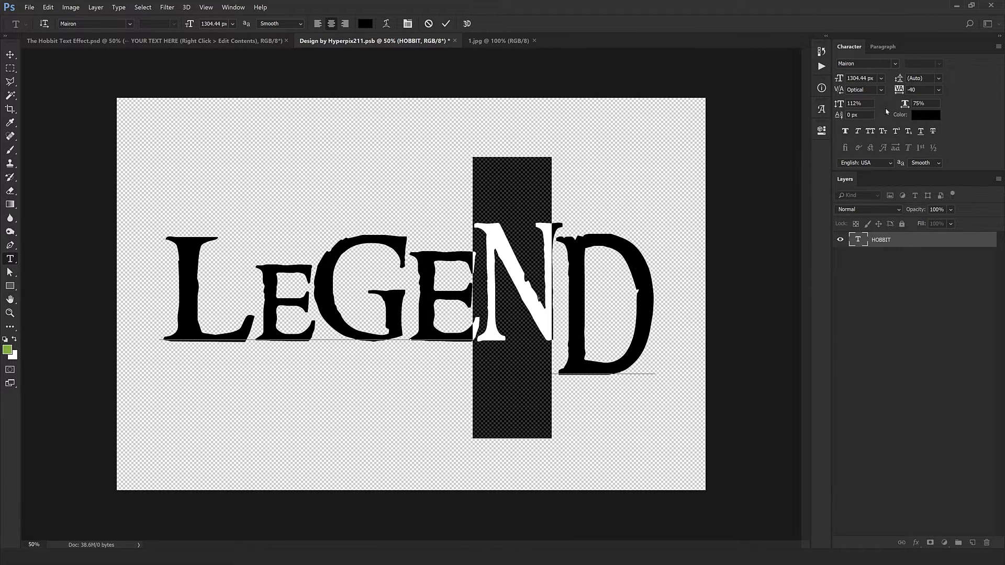
Try a lower baseline shift on the second E and restore it to 0 px
{"action": "left_click", "coordinate": [410, 303]}
{"action": "left_click_drag", "start_coordinate": [411, 304], "coordinate": [448, 298]}
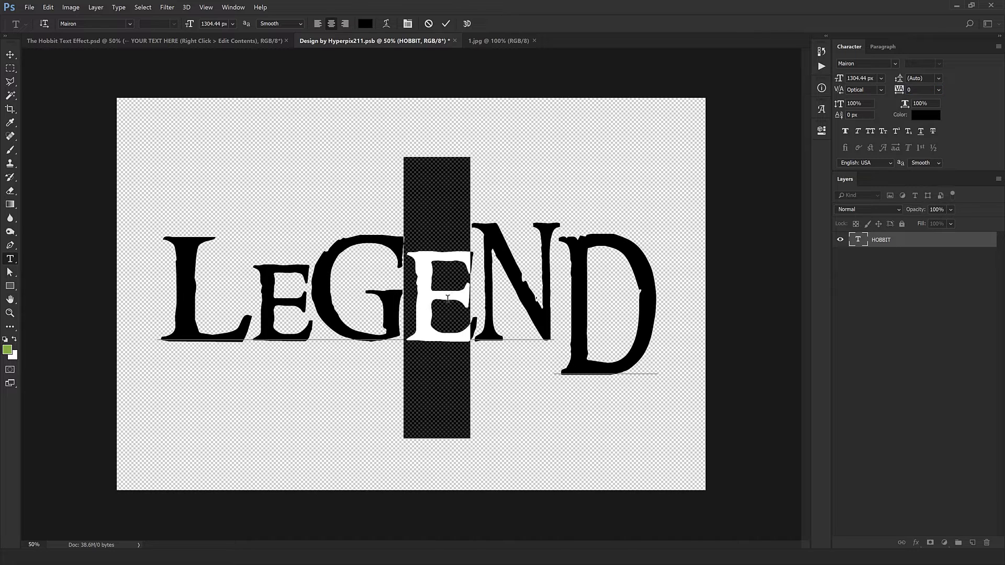
{"action": "key", "text": "shift+Down"}
{"action": "key", "text": "shift+Down"}
{"action": "key", "text": "shift+Down"}
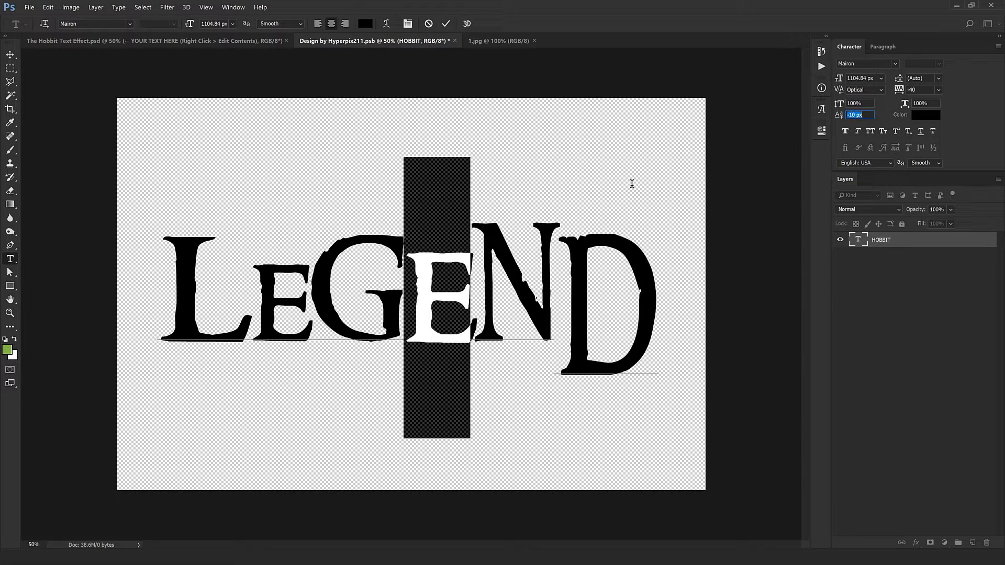
{"action": "key", "text": "shift+Up"}
{"action": "key", "text": "shift+Up"}
{"action": "key", "text": "shift+Up"}
Commit the LEGEND text edit and save the smart object document
{"action": "key", "text": "ctrl+Return"}
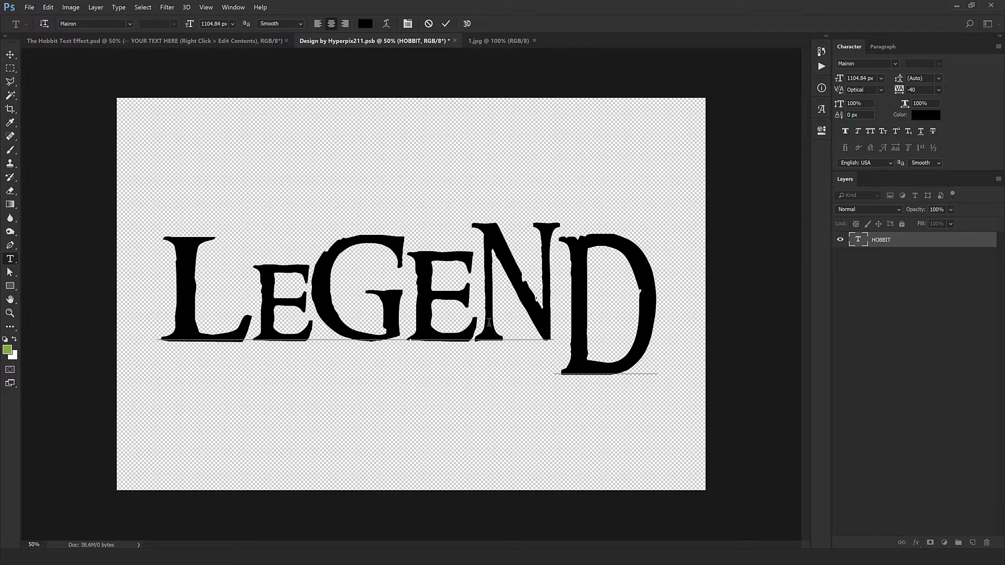
{"action": "key", "text": "v"}
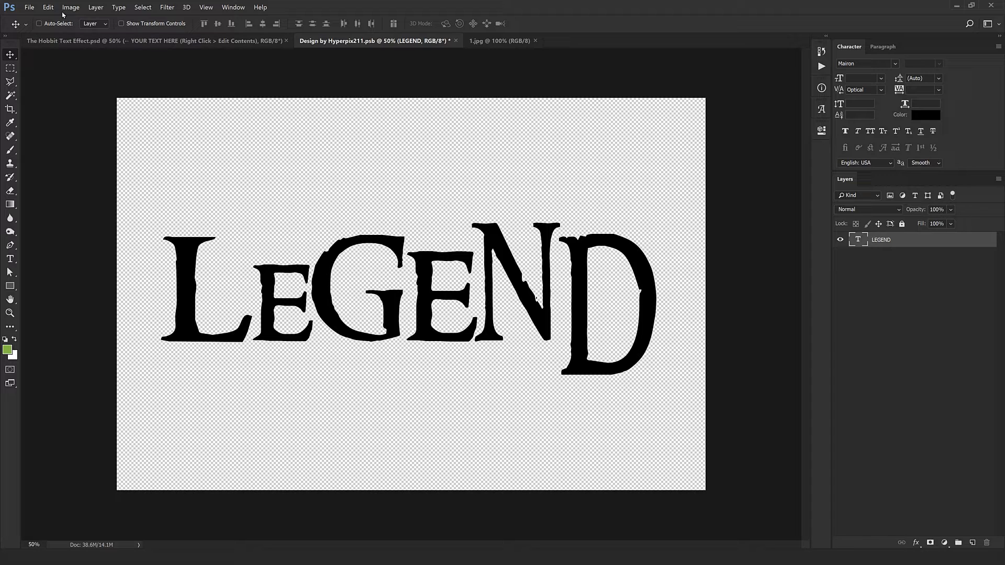
{"action": "left_click", "coordinate": [29, 7]}
{"action": "left_click", "coordinate": [47, 89]}
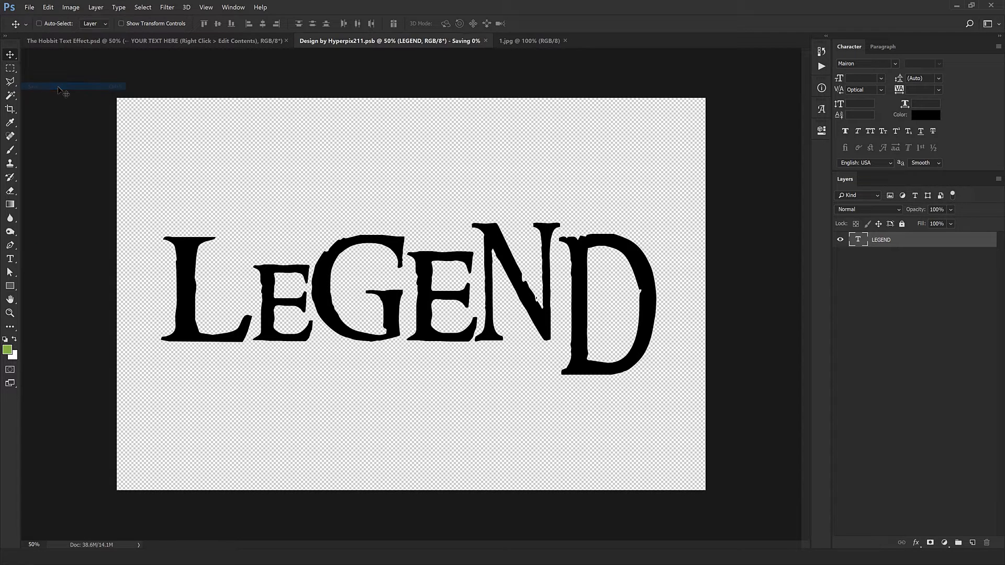
Return to The Hobbit Text Effect.psd and move the word THE above the first E of LEGEND, between the L and G
{"action": "left_click", "coordinate": [240, 42]}
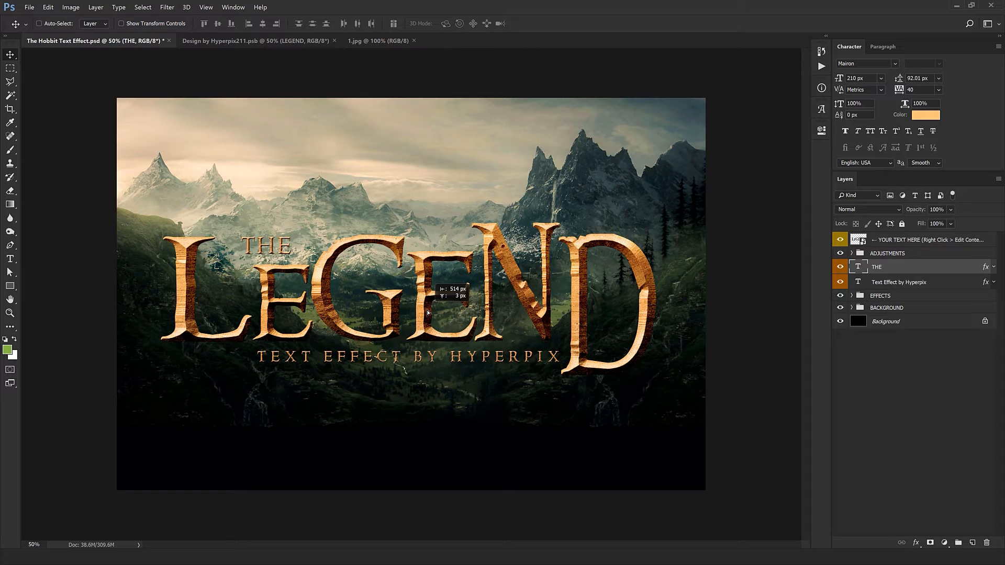
{"action": "left_click_drag", "start_coordinate": [427, 310], "coordinate": [440, 310]}
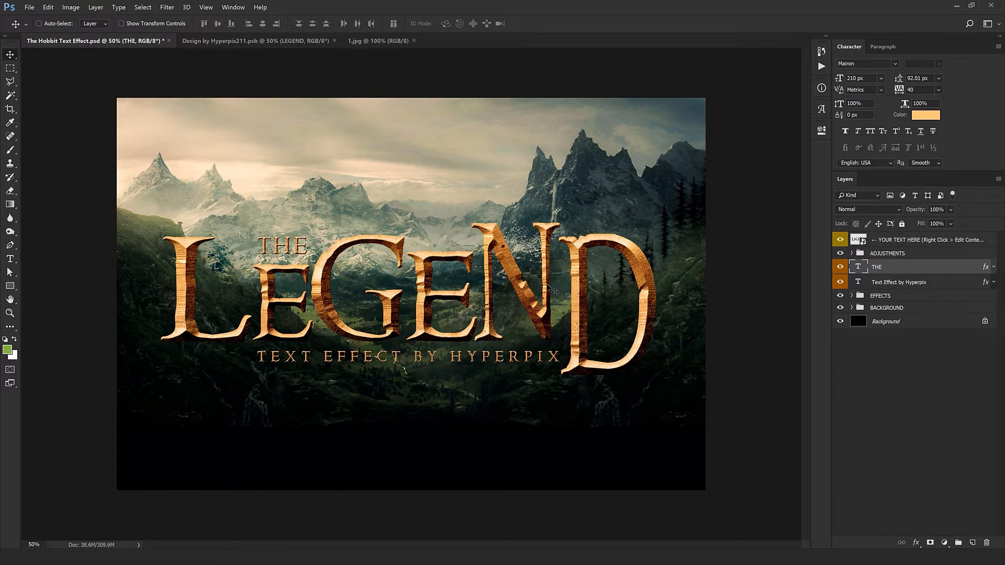
Inspect the LEGEND effect up close and check the document's pixel dimensions and resolution without changing them
{"action": "key", "text": "ctrl+plus"}
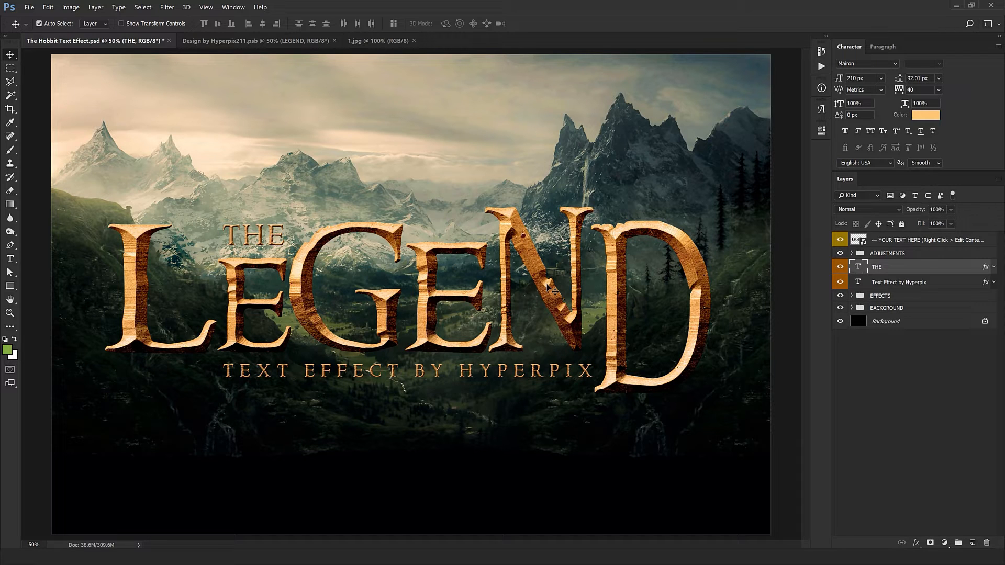
{"action": "key", "text": "ctrl+plus"}
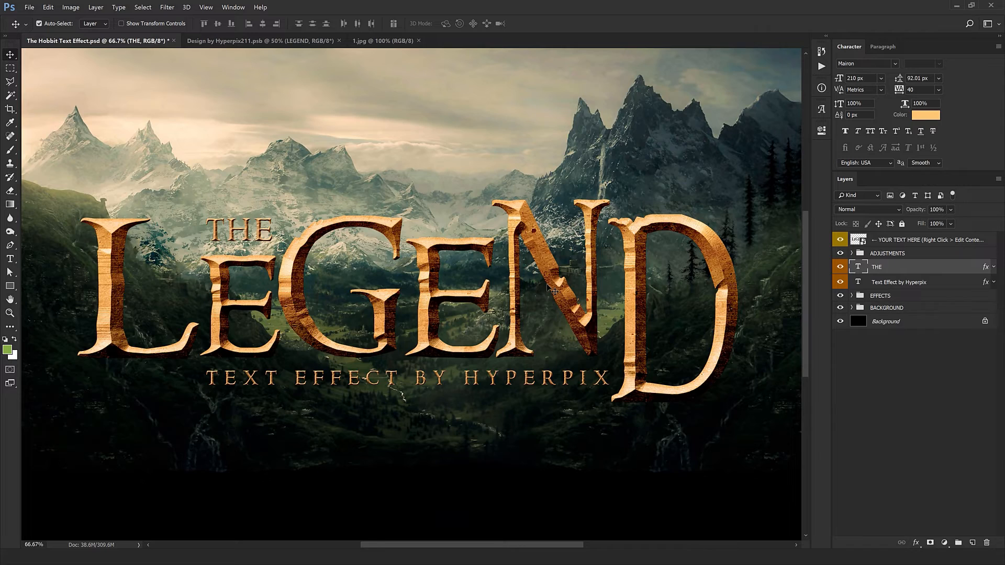
{"action": "key", "text": "ctrl+plus"}
{"action": "left_click", "coordinate": [71, 7]}
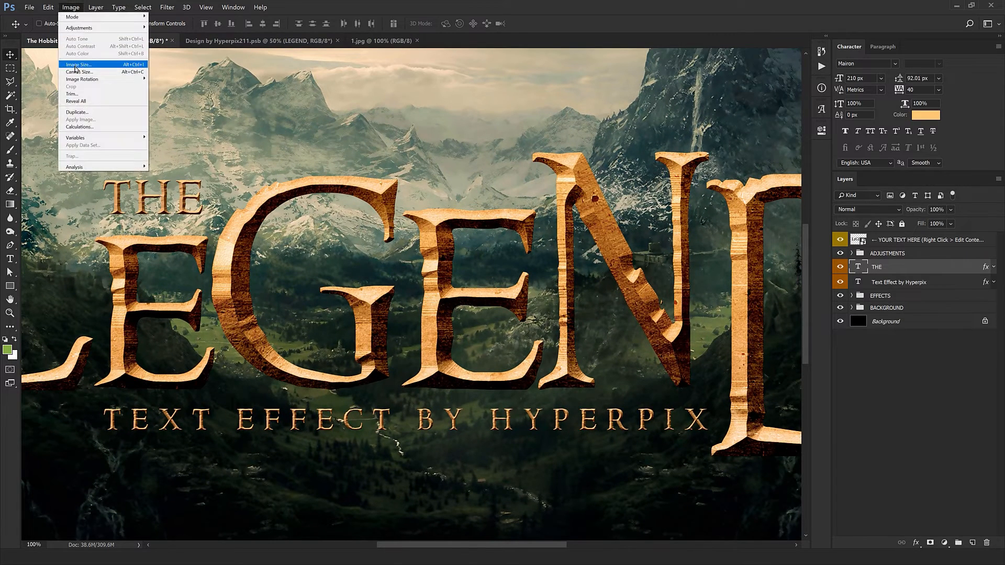
{"action": "left_click", "coordinate": [83, 74]}
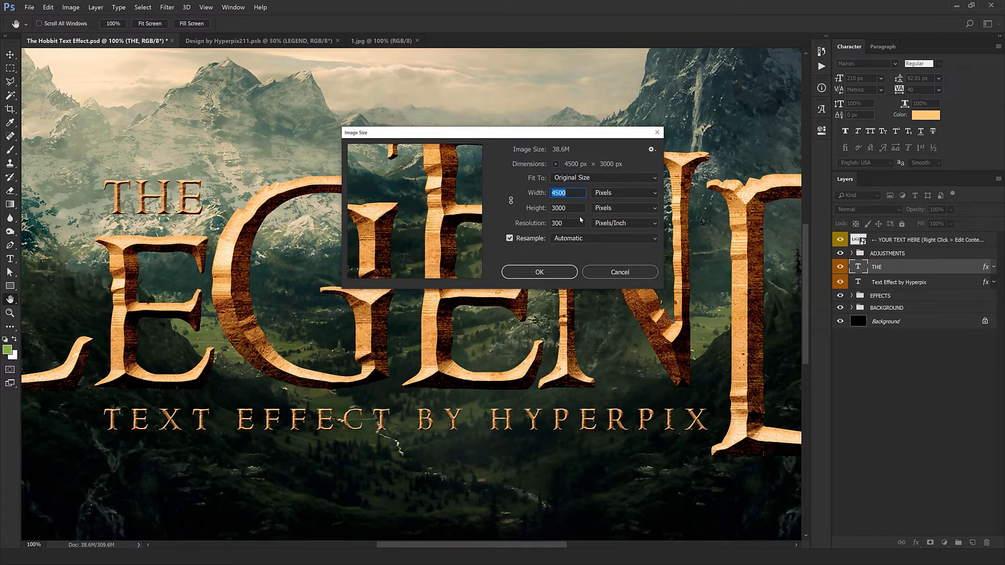
{"action": "left_click", "coordinate": [614, 278]}
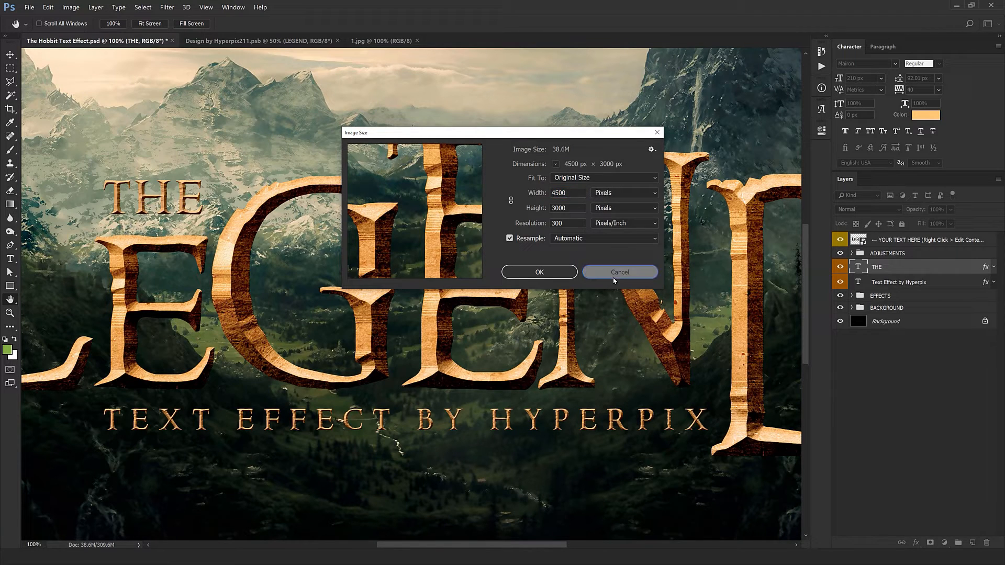
{"action": "left_click_drag", "start_coordinate": [320, 299], "coordinate": [442, 238]}
{"action": "scroll", "coordinate": [451, 238], "scroll_direction": "down", "scroll_amount": 2}
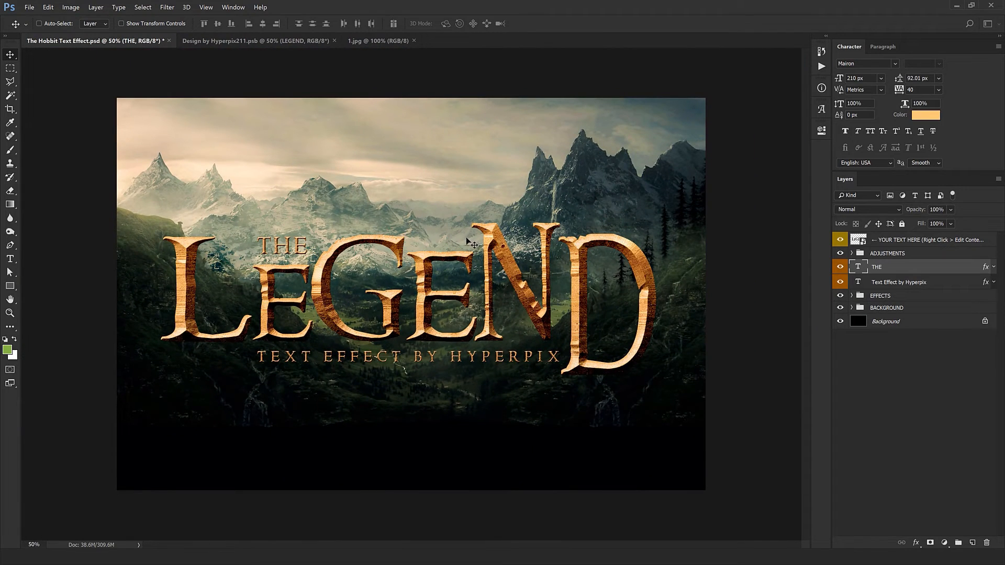
Compare the HOBBIT lettering in the smart object document with the title on the 1.jpg movie poster
{"action": "left_click", "coordinate": [358, 41]}
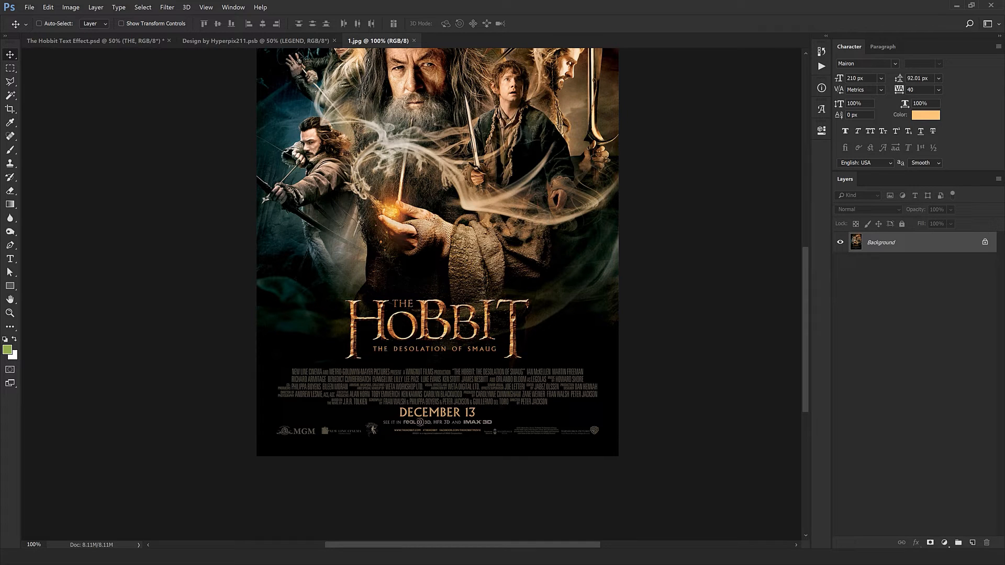
{"action": "left_click", "coordinate": [288, 41]}
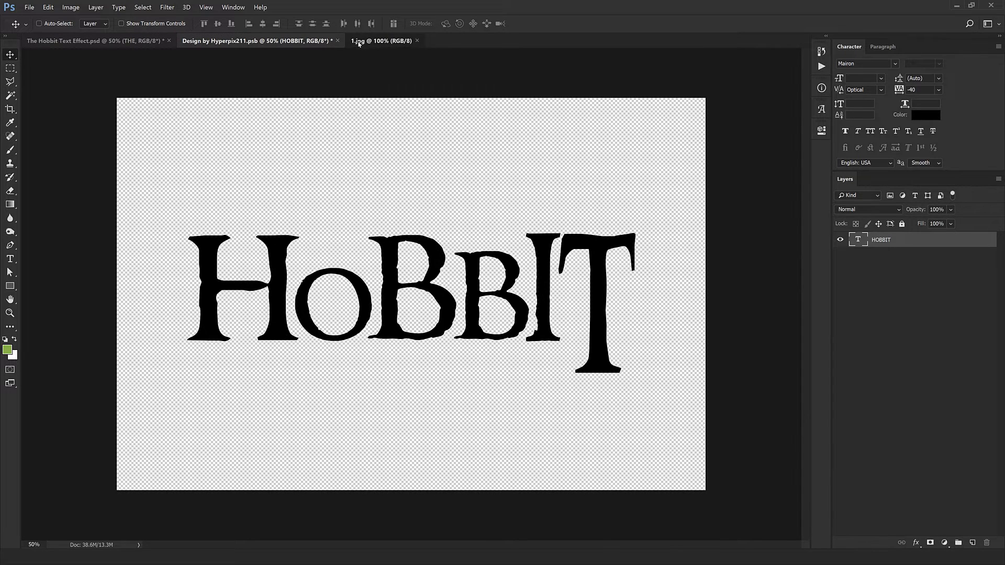
{"action": "left_click", "coordinate": [380, 41]}
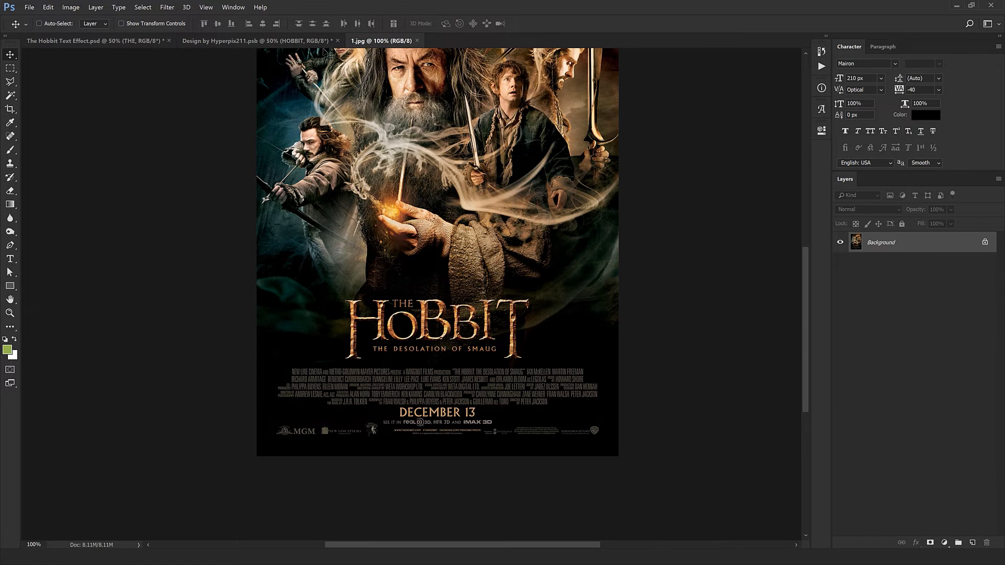
{"action": "left_click", "coordinate": [314, 41]}
{"action": "left_click", "coordinate": [404, 41]}
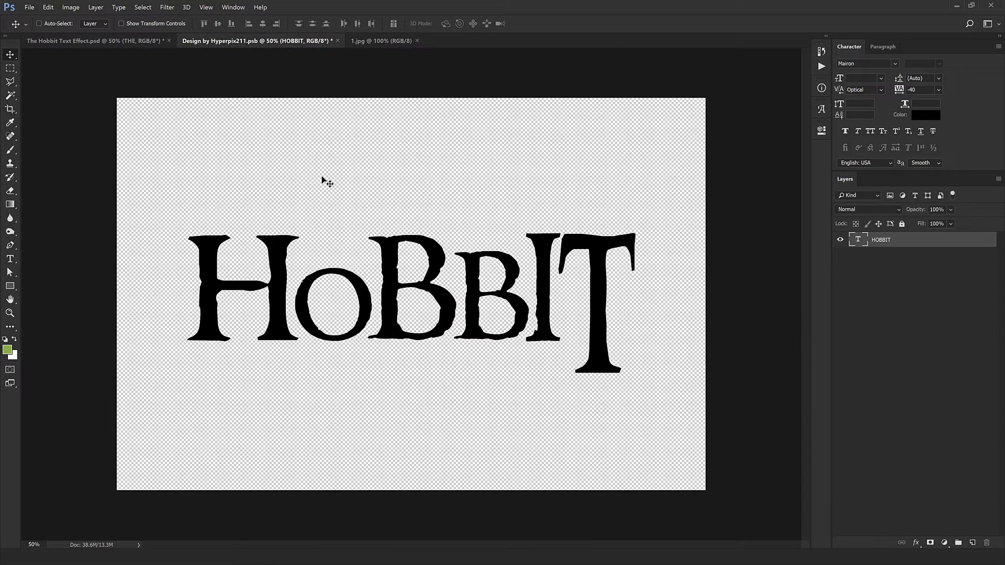
{"action": "left_click", "coordinate": [322, 42]}
{"action": "left_click", "coordinate": [378, 40]}
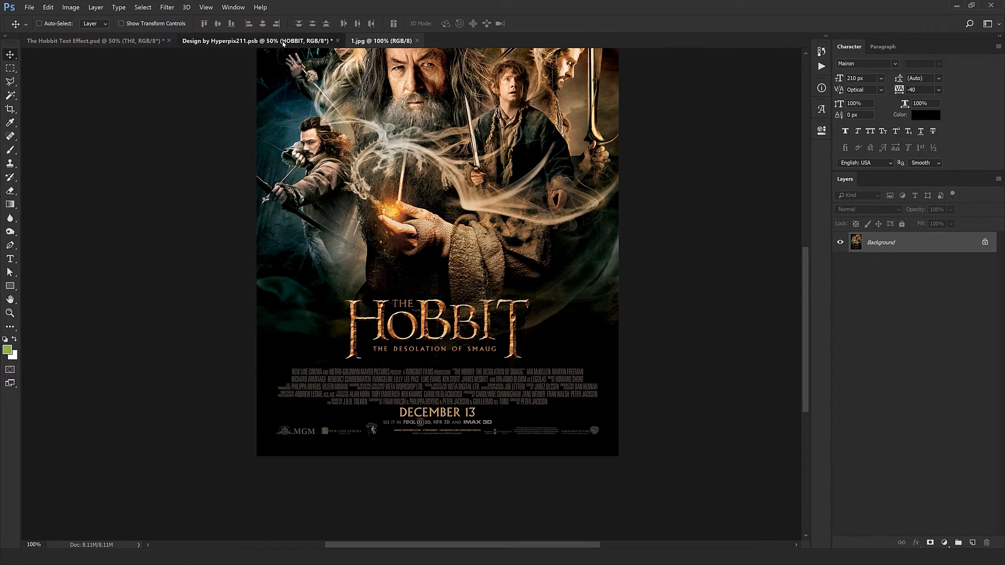
{"action": "left_click", "coordinate": [283, 42]}
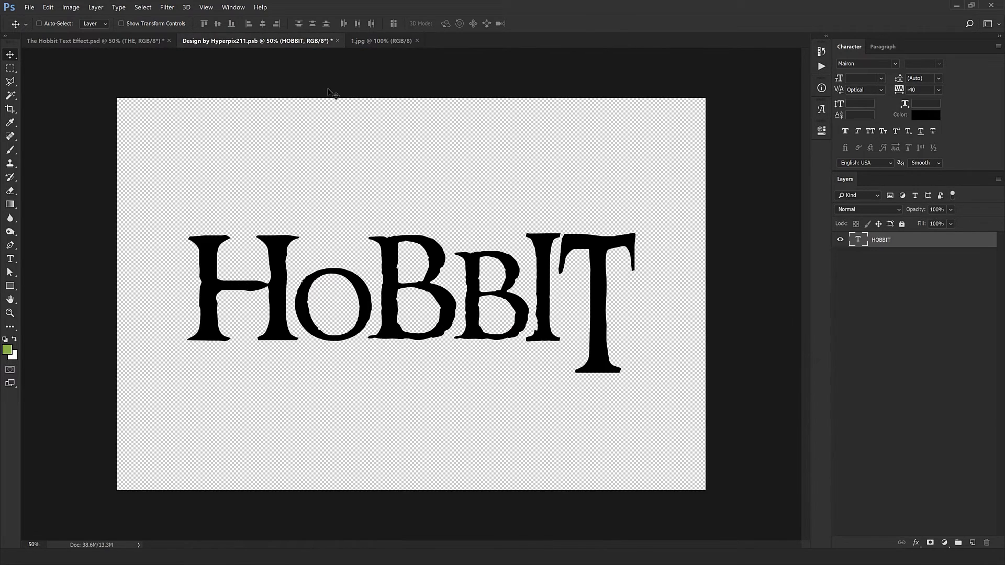
Copy the title area of the 1.jpg poster into the smart object document and place it above the HOBBIT text as reference
{"action": "left_click", "coordinate": [382, 40]}
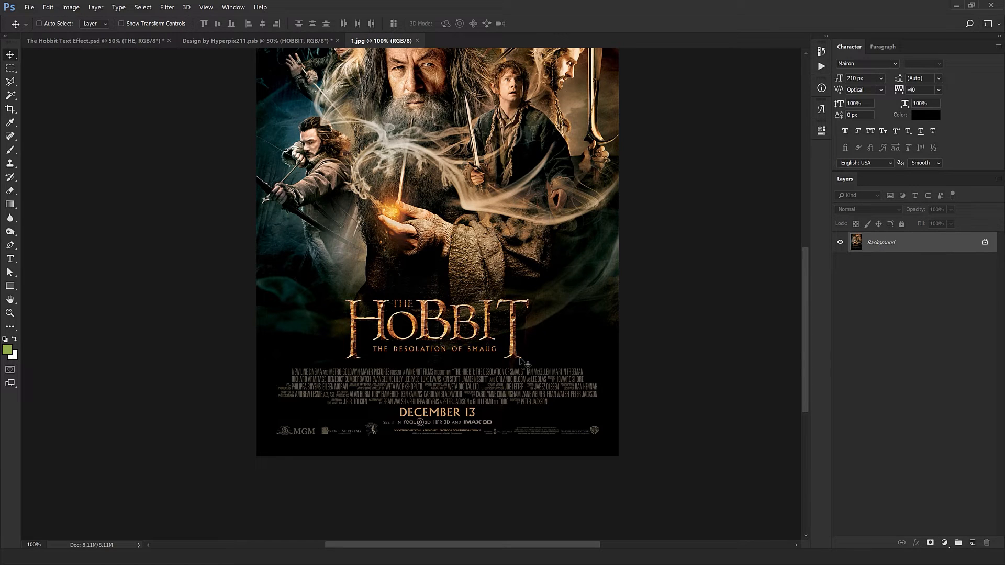
{"action": "key", "text": "m"}
{"action": "left_click_drag", "start_coordinate": [559, 364], "coordinate": [345, 209]}
{"action": "key", "text": "v"}
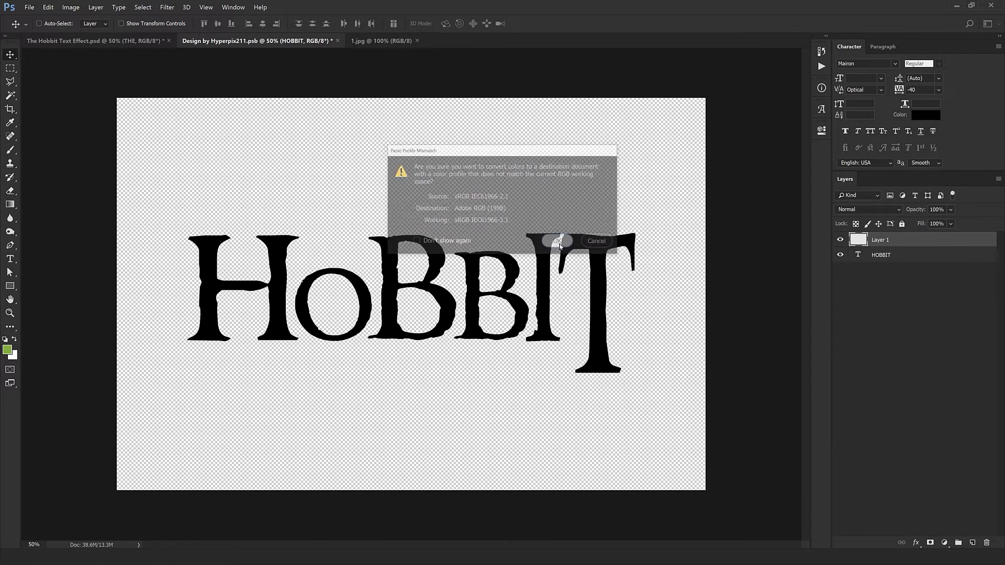
{"action": "left_click", "coordinate": [558, 241]}
{"action": "left_click_drag", "start_coordinate": [428, 206], "coordinate": [433, 176]}
Convert the HOBBIT text layer to a shape
{"action": "left_click", "coordinate": [890, 261]}
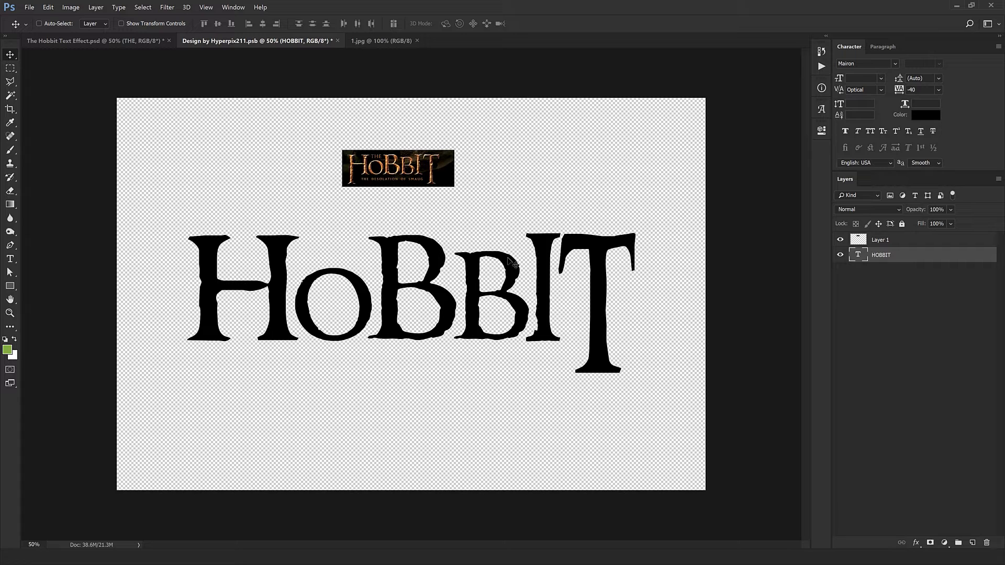
{"action": "right_click", "coordinate": [931, 261]}
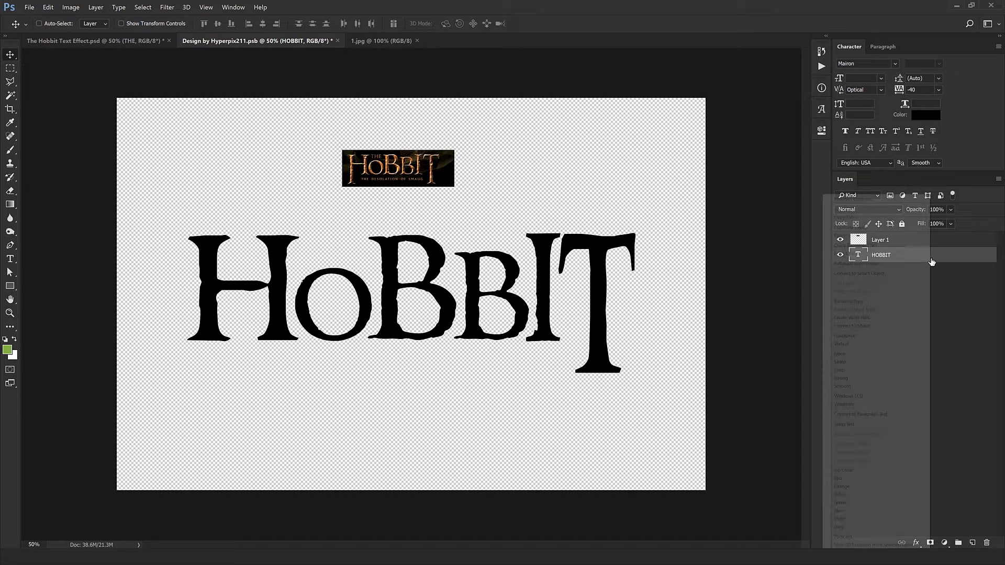
{"action": "left_click", "coordinate": [850, 326]}
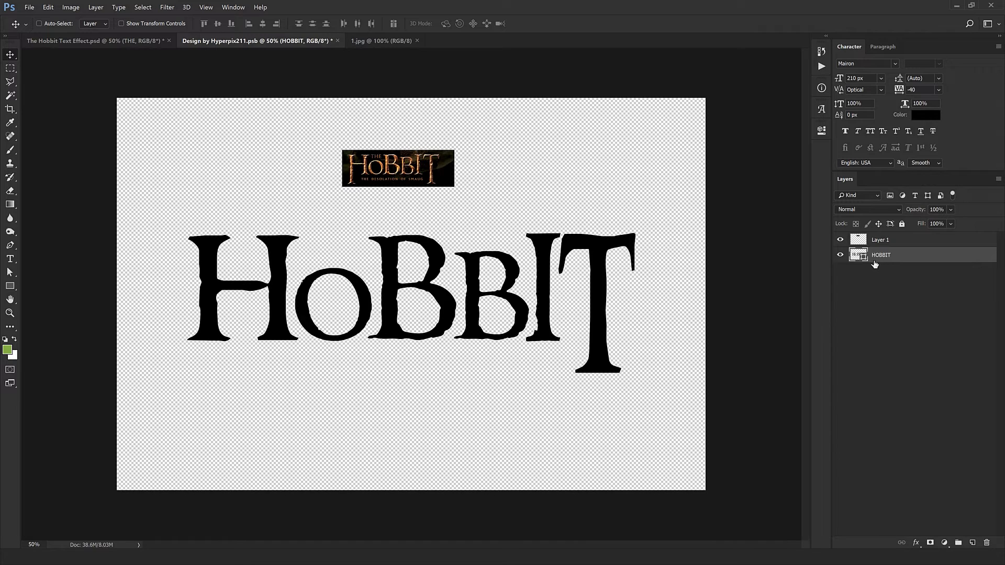
Using Direct Selection, stretch the base of the H's left leg straight down until the lettering is about 1198 px high
{"action": "left_click", "coordinate": [9, 272]}
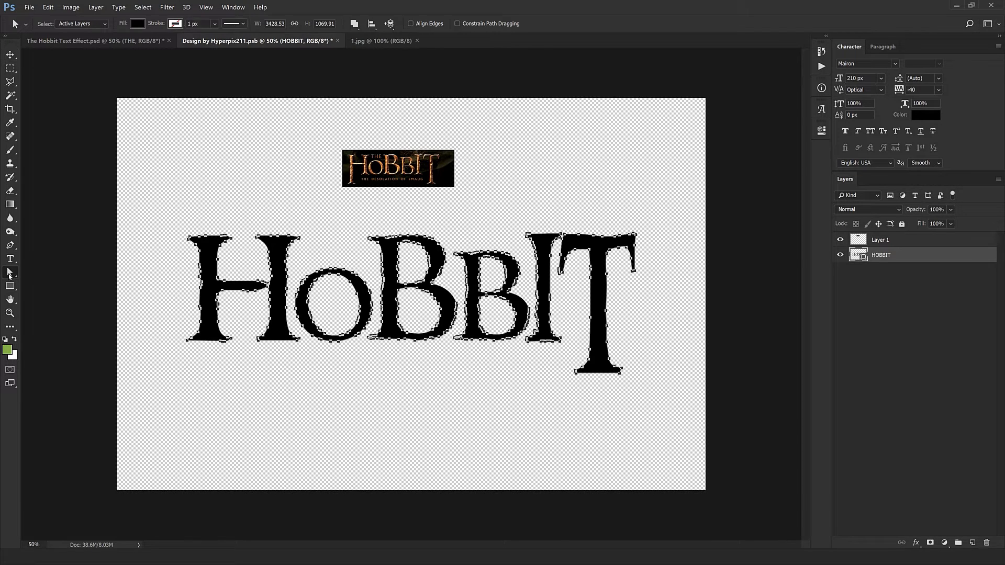
{"action": "right_click", "coordinate": [10, 274]}
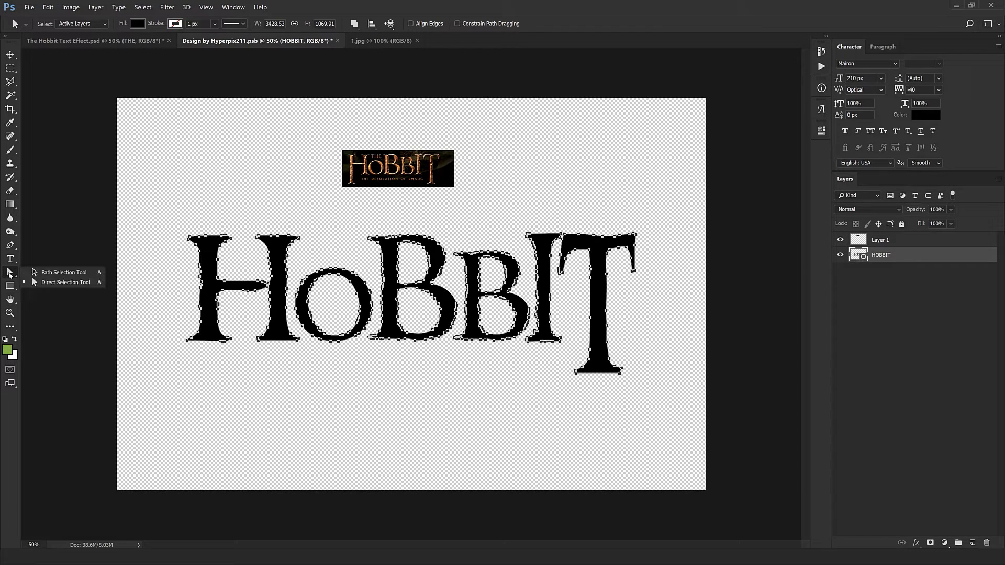
{"action": "left_click", "coordinate": [60, 283]}
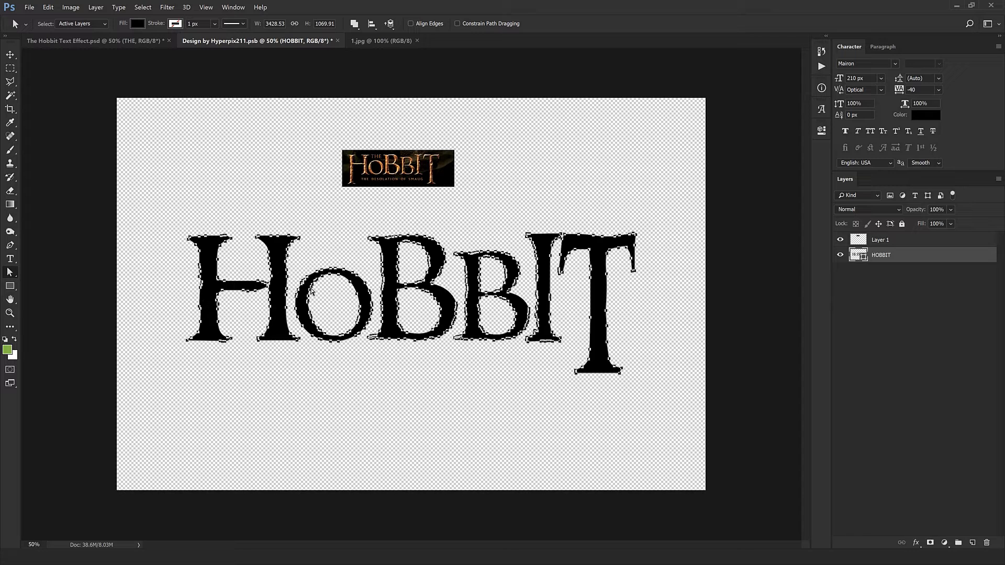
{"action": "left_click", "coordinate": [359, 197]}
{"action": "scroll", "coordinate": [219, 283], "scroll_direction": "up", "scroll_amount": 1}
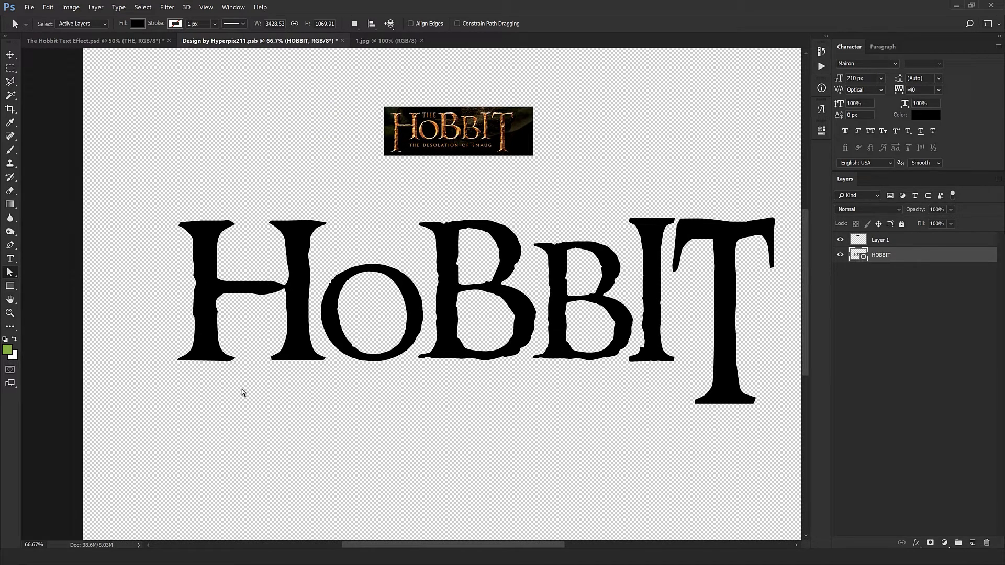
{"action": "left_click_drag", "start_coordinate": [246, 394], "coordinate": [149, 338]}
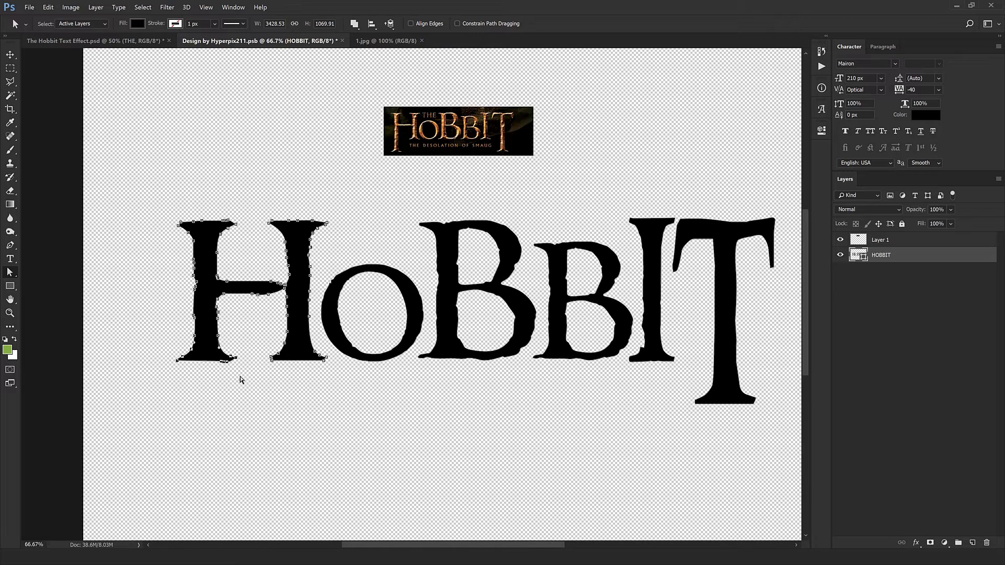
{"action": "left_click_drag", "start_coordinate": [240, 380], "coordinate": [144, 333]}
{"action": "scroll", "coordinate": [180, 341], "scroll_direction": "up", "scroll_amount": 4}
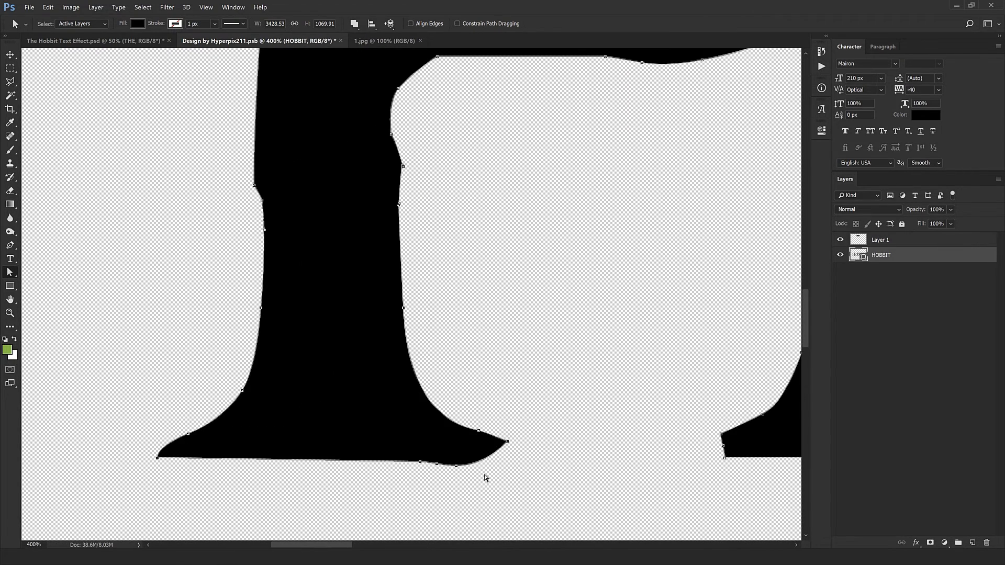
{"action": "left_click_drag", "start_coordinate": [94, 281], "coordinate": [525, 511]}
{"action": "left_click", "coordinate": [396, 356], "text": "alt"}
{"action": "left_click", "coordinate": [396, 356], "text": "alt"}
{"action": "left_click", "coordinate": [396, 356], "text": "alt"}
{"action": "left_click", "coordinate": [396, 356], "text": "alt"}
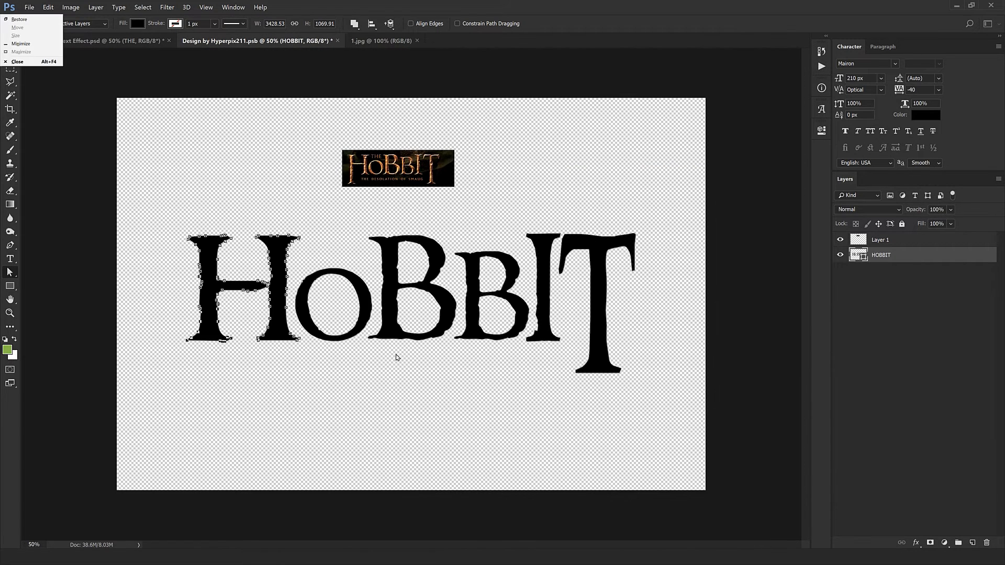
{"action": "left_click", "coordinate": [427, 3]}
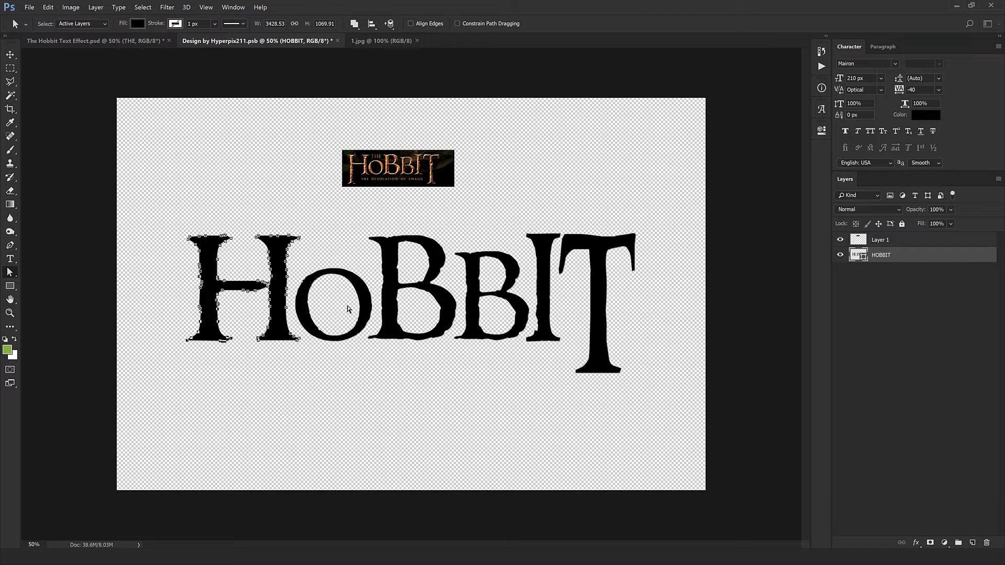
{"action": "key", "text": "Down"}
{"action": "key", "text": "Down"}
{"action": "key", "text": "Down"}
{"action": "key", "text": "Down"}
{"action": "key", "text": "Down"}
{"action": "key", "text": "Down"}
{"action": "key", "text": "Down"}
{"action": "key", "text": "Down"}
{"action": "key", "text": "Down"}
{"action": "key", "text": "Down"}
{"action": "key", "text": "Down"}
{"action": "key", "text": "Down"}
{"action": "key", "text": "Down"}
{"action": "key", "text": "Down"}
{"action": "key", "text": "Down"}
{"action": "key", "text": "Down"}
{"action": "key", "text": "Down"}
{"action": "key", "text": "Down"}
{"action": "key", "text": "Down"}
{"action": "key", "text": "Down"}
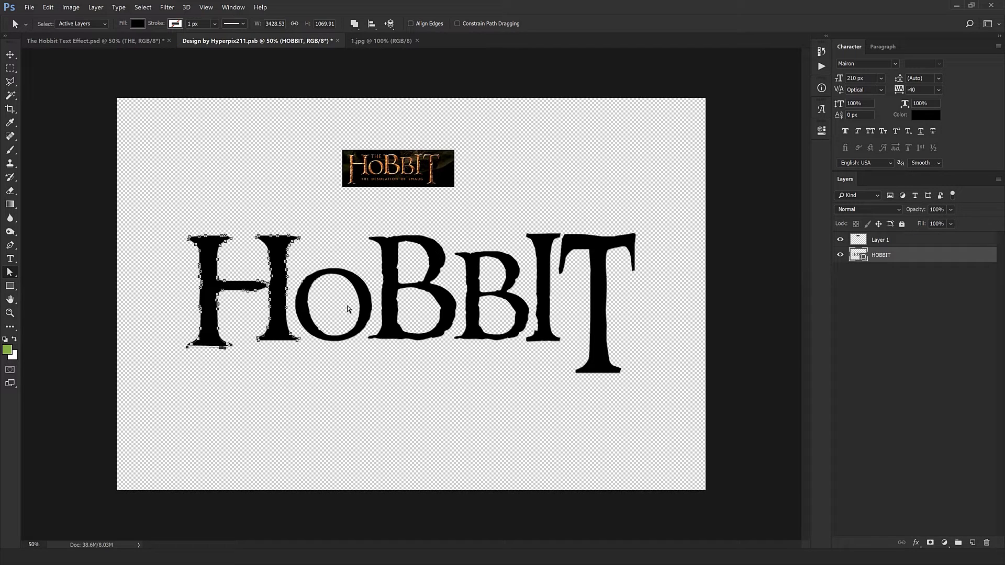
{"action": "key", "text": "Down"}
{"action": "key", "text": "Down"}
{"action": "key", "text": "Down"}
{"action": "key", "text": "Down"}
{"action": "key", "text": "Down"}
{"action": "key", "text": "Down"}
{"action": "key", "text": "Down"}
{"action": "key", "text": "Down"}
{"action": "key", "text": "Down"}
{"action": "key", "text": "Down"}
{"action": "key", "text": "Down"}
{"action": "key", "text": "Down"}
{"action": "key", "text": "Down"}
{"action": "key", "text": "Down"}
{"action": "key", "text": "Down"}
{"action": "key", "text": "Down"}
{"action": "key", "text": "Down"}
{"action": "key", "text": "Down"}
{"action": "key", "text": "Down"}
{"action": "key", "text": "Down"}
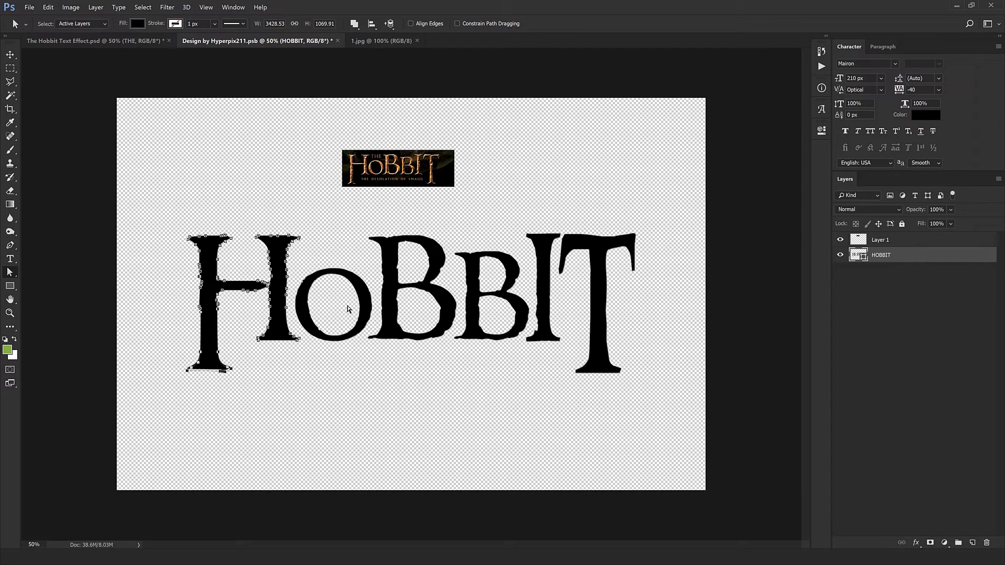
{"action": "key", "text": "Down"}
{"action": "key", "text": "Down"}
{"action": "key", "text": "Down"}
{"action": "key", "text": "Down"}
{"action": "key", "text": "Down"}
{"action": "key", "text": "Down"}
{"action": "key", "text": "Down"}
{"action": "key", "text": "Down"}
{"action": "key", "text": "Down"}
{"action": "key", "text": "Down"}
{"action": "key", "text": "Down"}
{"action": "key", "text": "Down"}
{"action": "key", "text": "Down"}
{"action": "key", "text": "Down"}
{"action": "key", "text": "Down"}
{"action": "key", "text": "Down"}
{"action": "key", "text": "Down"}
{"action": "key", "text": "Down"}
{"action": "key", "text": "Down"}
{"action": "key", "text": "Down"}
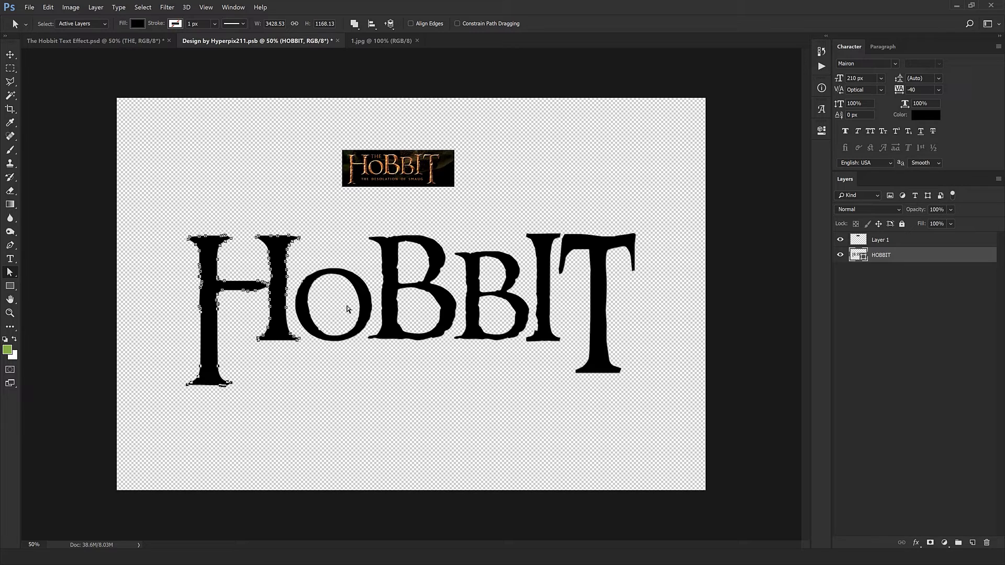
{"action": "key", "text": "Down"}
{"action": "key", "text": "Down"}
{"action": "key", "text": "Down"}
{"action": "key", "text": "Down"}
{"action": "key", "text": "Down"}
{"action": "key", "text": "Down"}
{"action": "key", "text": "Down"}
{"action": "key", "text": "Down"}
{"action": "key", "text": "Down"}
{"action": "key", "text": "Down"}
{"action": "key", "text": "Down"}
{"action": "key", "text": "Down"}
{"action": "key", "text": "Down"}
{"action": "key", "text": "Down"}
{"action": "key", "text": "Down"}
{"action": "key", "text": "Down"}
{"action": "key", "text": "Down"}
{"action": "key", "text": "Down"}
{"action": "key", "text": "Down"}
{"action": "key", "text": "Down"}
{"action": "left_click", "coordinate": [366, 371]}
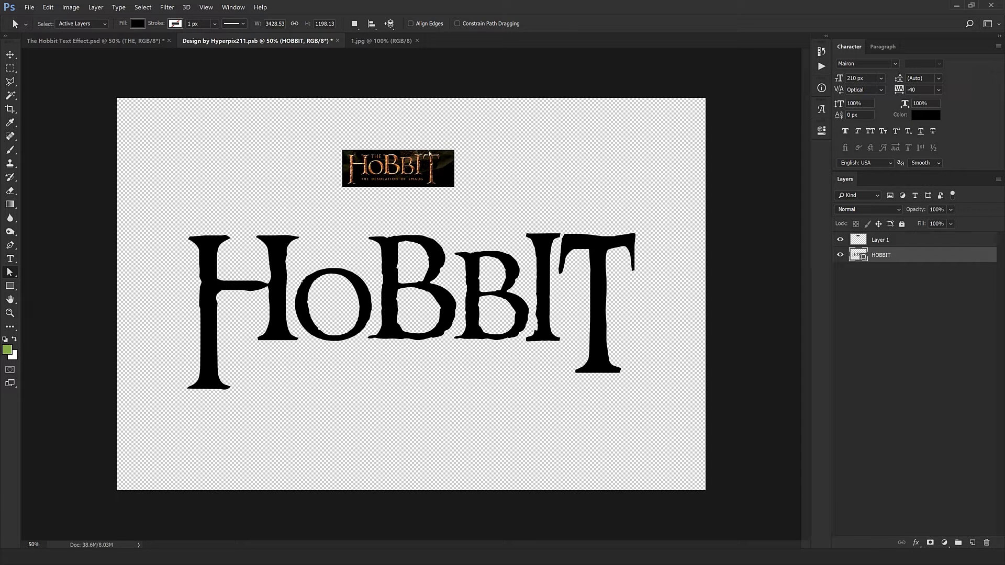
Lengthen the T's stem by moving its base anchor points straight down
{"action": "left_click", "coordinate": [601, 354]}
{"action": "left_click_drag", "start_coordinate": [655, 402], "coordinate": [552, 359]}
{"action": "left_click", "coordinate": [258, 361]}
{"action": "left_click_drag", "start_coordinate": [643, 414], "coordinate": [553, 341]}
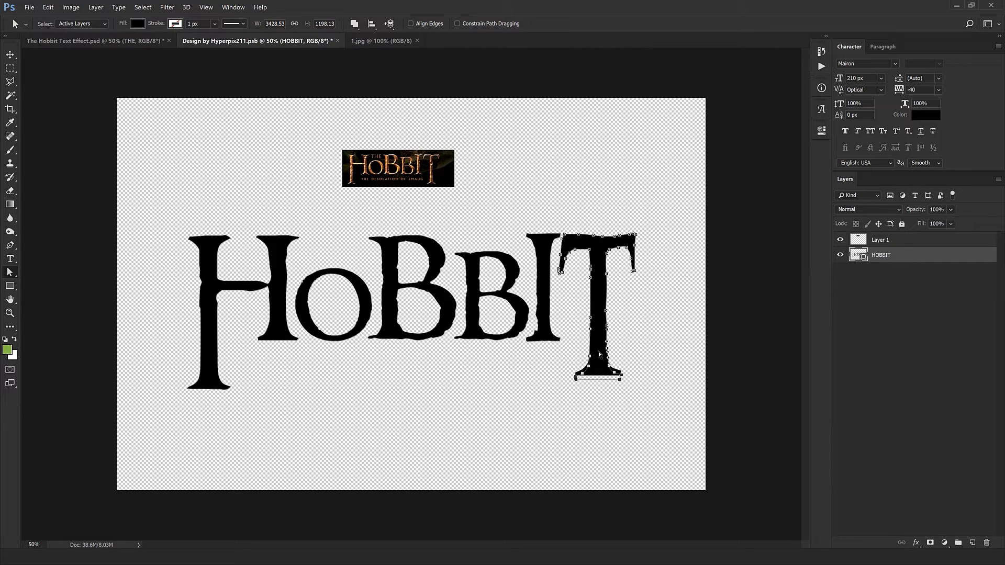
{"action": "key", "text": "Down"}
{"action": "key", "text": "Down"}
{"action": "left_click", "coordinate": [636, 363]}
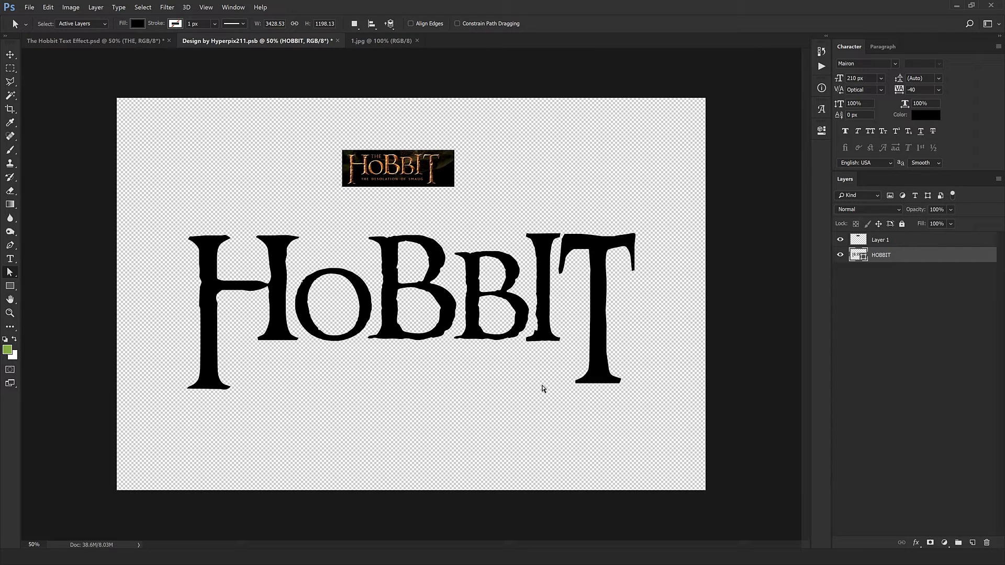
Extend the T's base further down to roughly the level of the H's long left leg
{"action": "left_click_drag", "start_coordinate": [555, 371], "coordinate": [705, 413]}
{"action": "left_click_drag", "start_coordinate": [654, 413], "coordinate": [558, 354]}
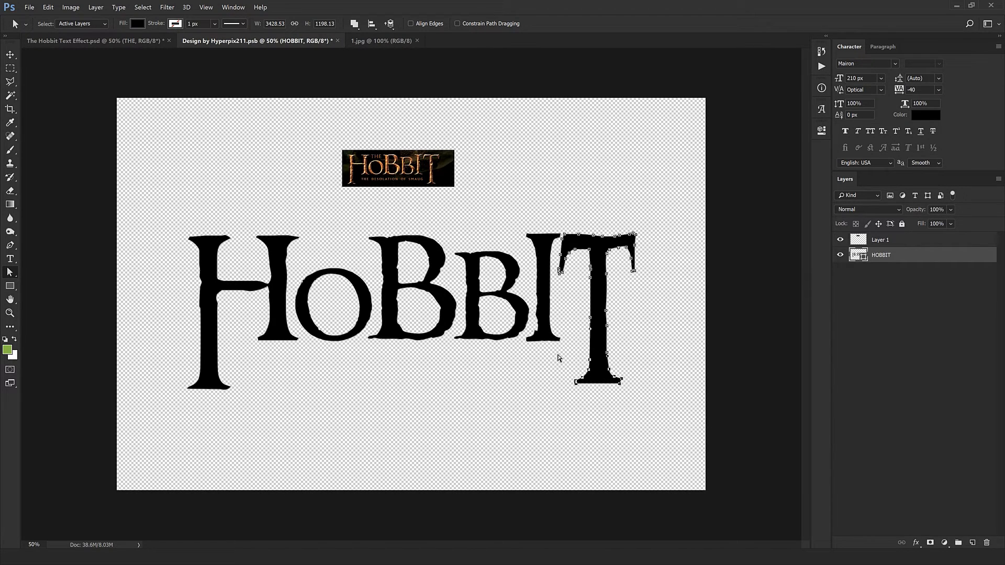
{"action": "key", "text": "Down"}
{"action": "key", "text": "Down"}
{"action": "key", "text": "Down"}
{"action": "key", "text": "Down"}
{"action": "key", "text": "Down"}
{"action": "key", "text": "Down"}
{"action": "key", "text": "Down"}
{"action": "key", "text": "v"}
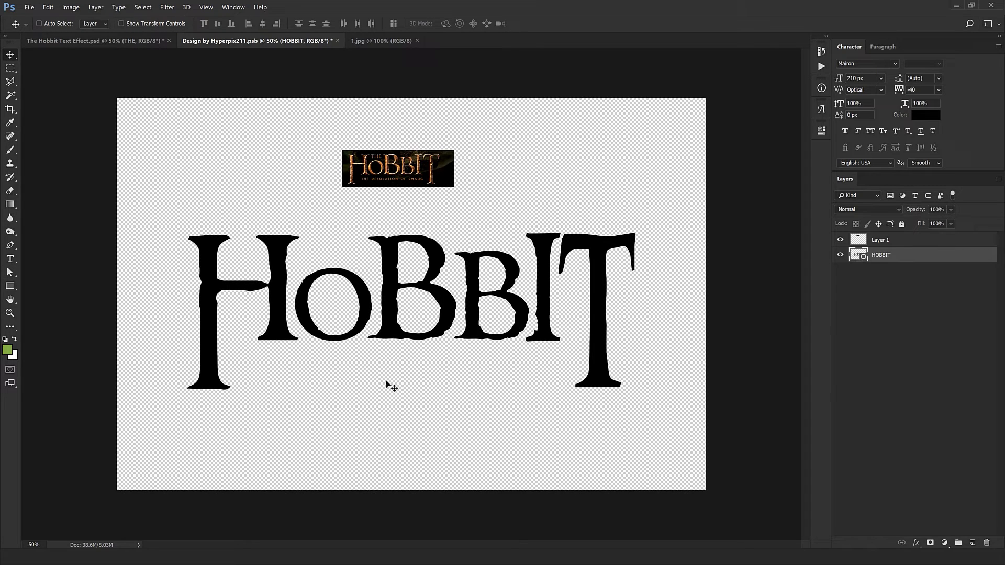
Delete the reference logo layer, save the HOBBIT smart object and return to The Hobbit Text Effect.psd
{"action": "left_click", "coordinate": [884, 242]}
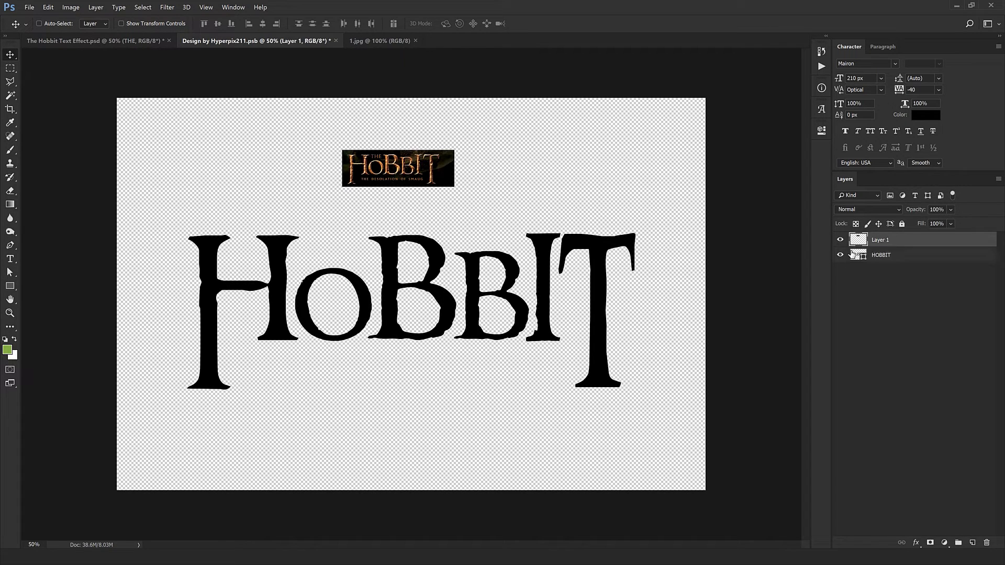
{"action": "key", "text": "Delete"}
{"action": "key", "text": "ctrl+s"}
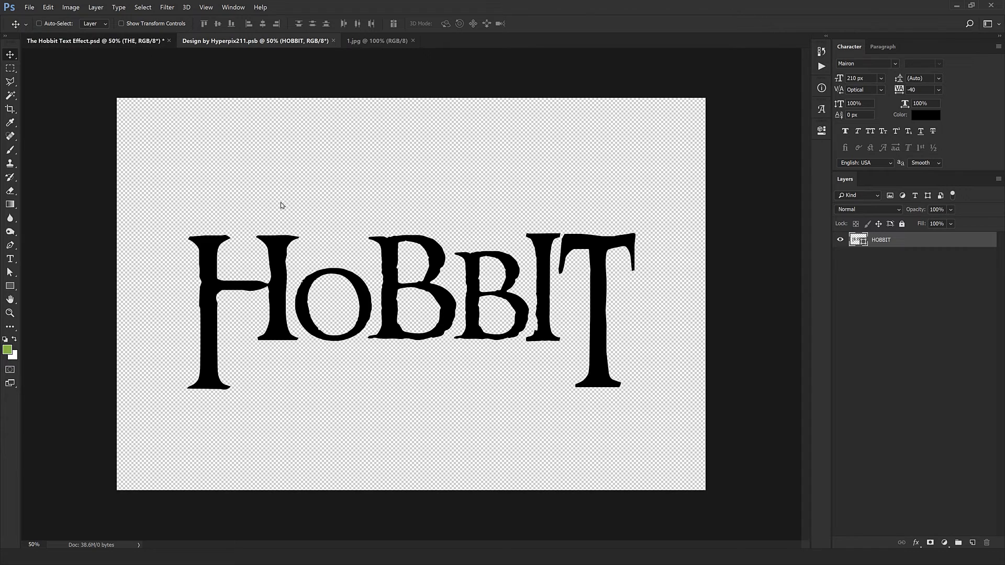
{"action": "key", "text": "ctrl+shift+Tab"}
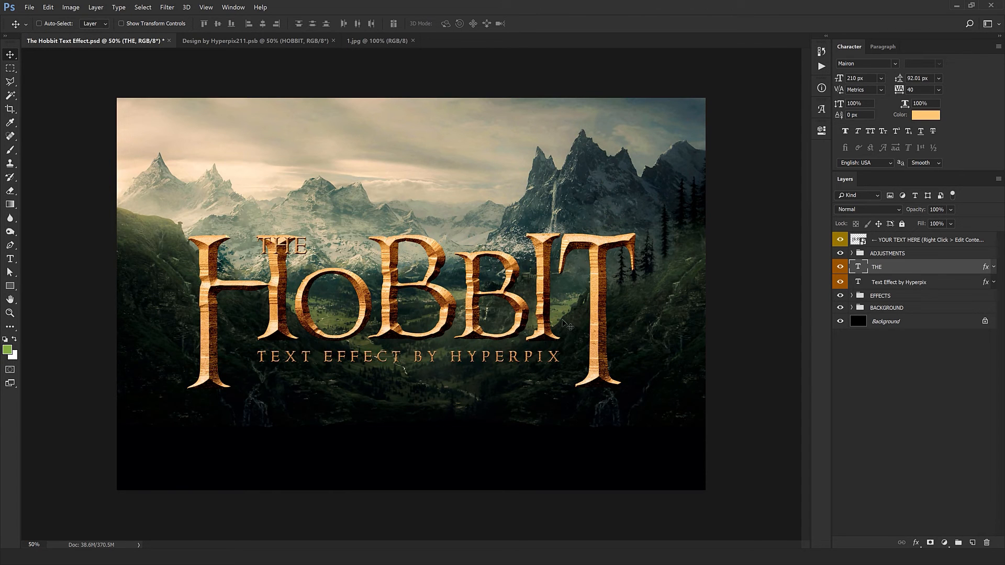
Move THE right into the gap between the H and the first B, and lower the subtitle slightly beneath HOBBIT
{"action": "left_click_drag", "start_coordinate": [353, 353], "coordinate": [434, 356]}
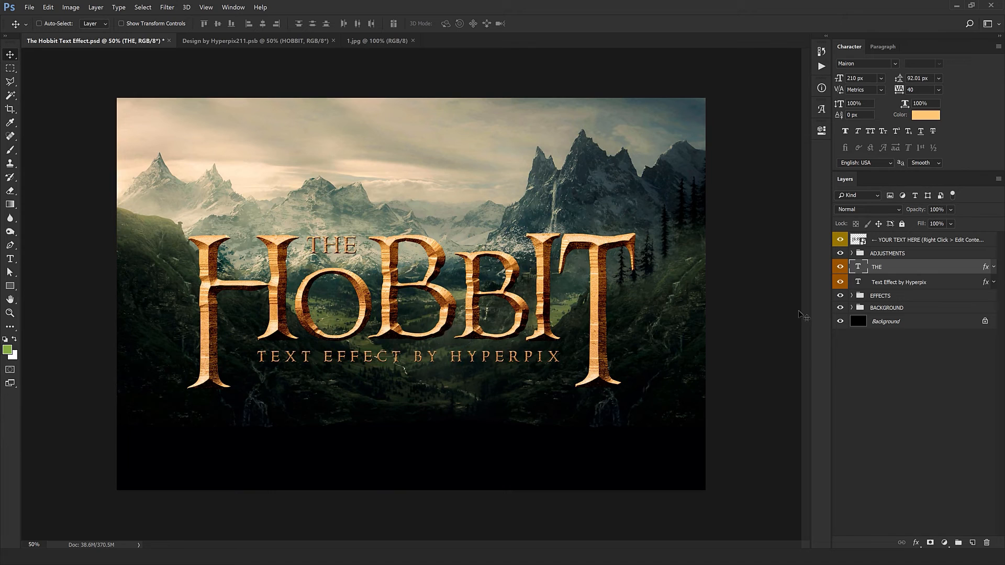
{"action": "left_click", "coordinate": [938, 284]}
{"action": "left_click_drag", "start_coordinate": [512, 365], "coordinate": [506, 376]}
Replace the subtitle text below HOBBIT with "YOUR DESIGN HERE"
{"action": "double_click", "coordinate": [859, 282]}
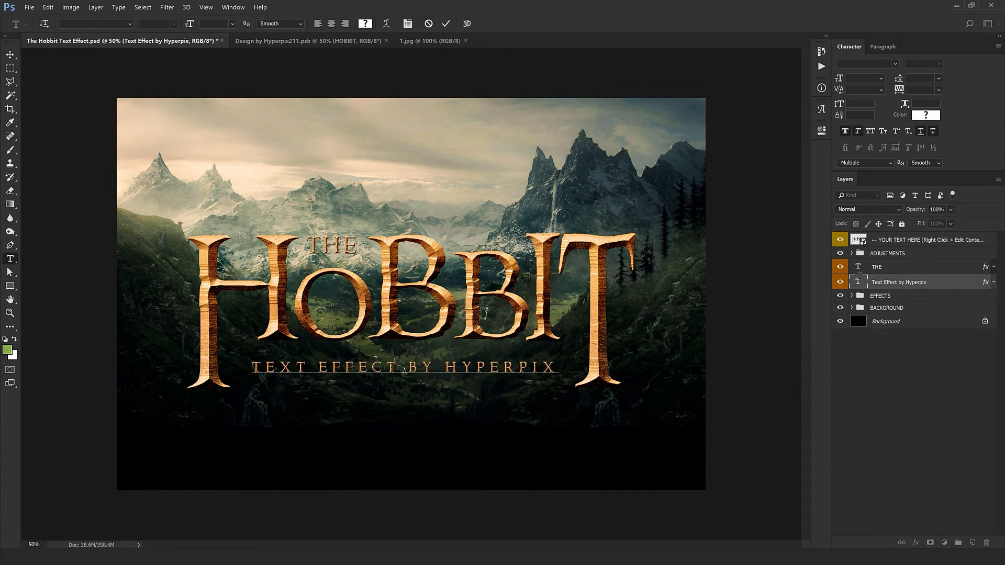
{"action": "type", "text": "YO"}
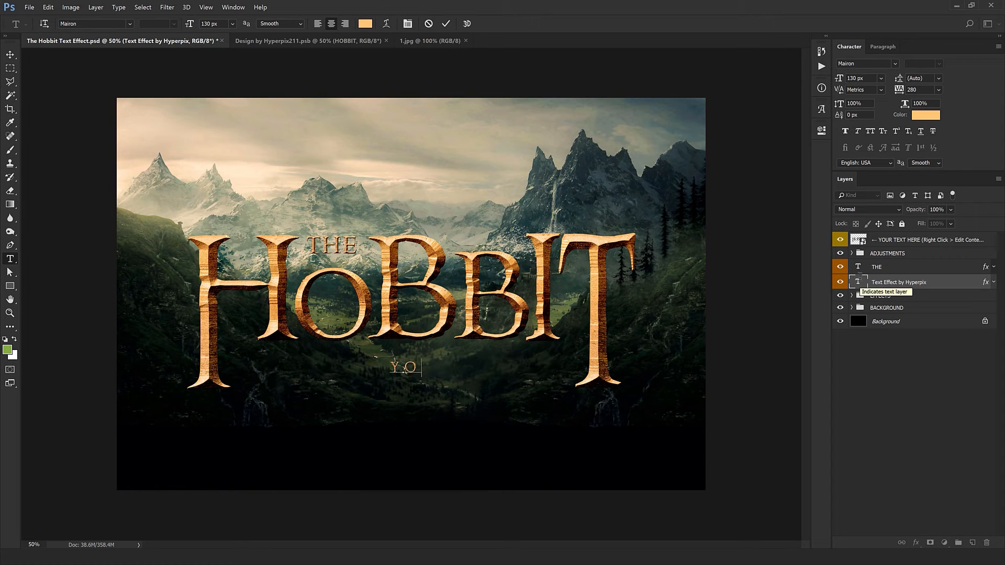
{"action": "type", "text": "UR DES"}
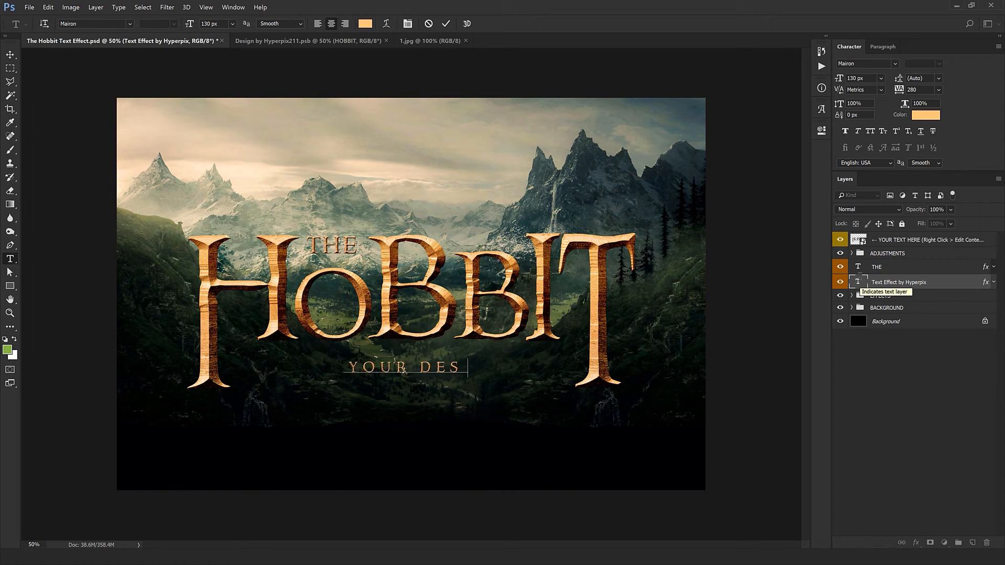
{"action": "type", "text": "IGN HERE"}
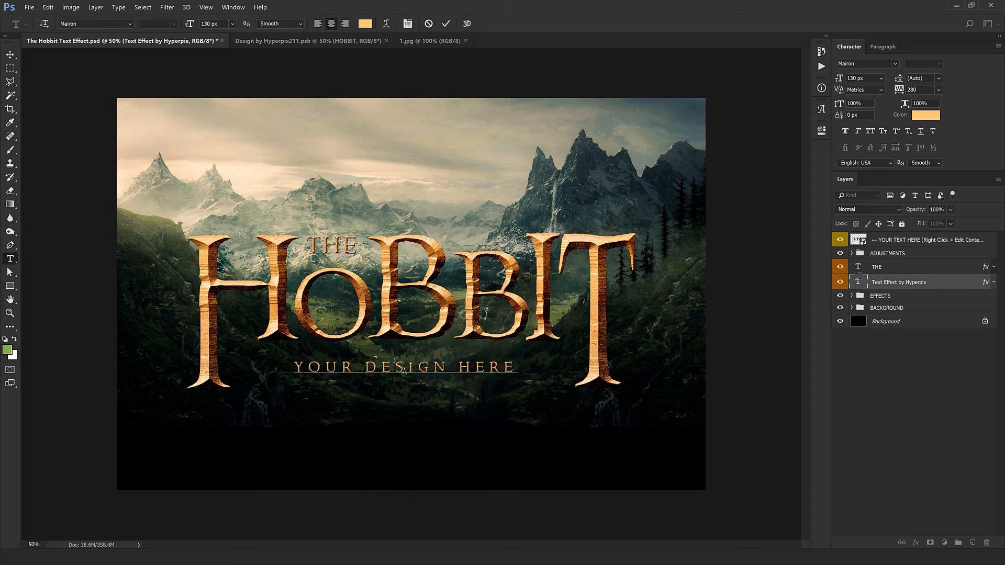
{"action": "key", "text": "ctrl+Return"}
{"action": "key", "text": "v"}
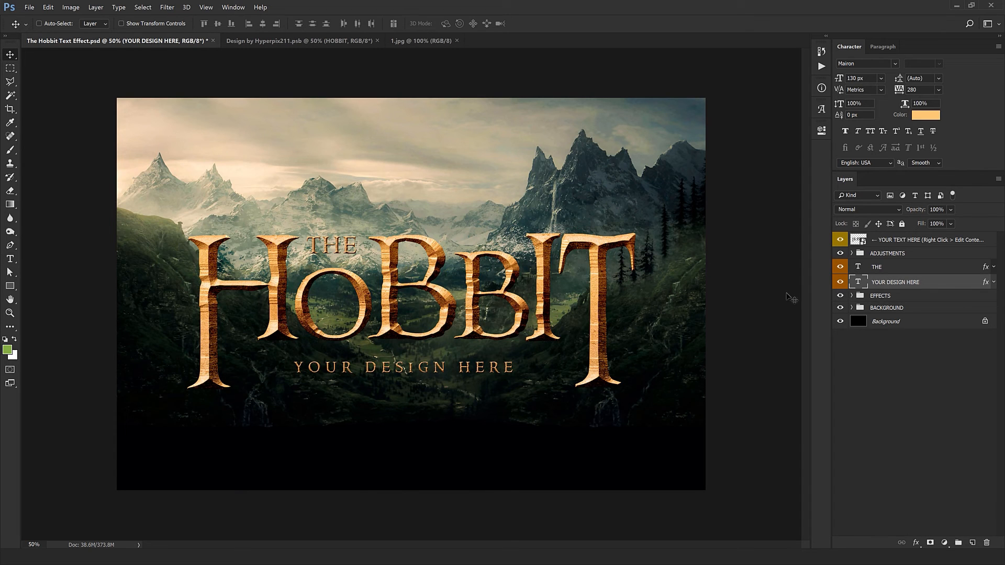
Hide the landscape layer in the BACKGROUND group and the black Background layer, leaving the lettering on transparency
{"action": "left_click", "coordinate": [851, 308]}
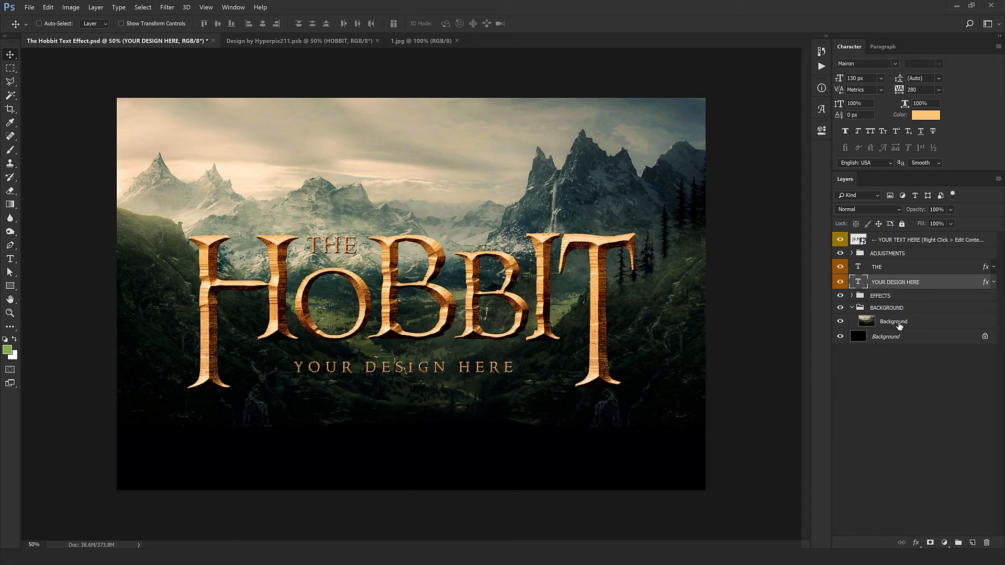
{"action": "left_click", "coordinate": [842, 322]}
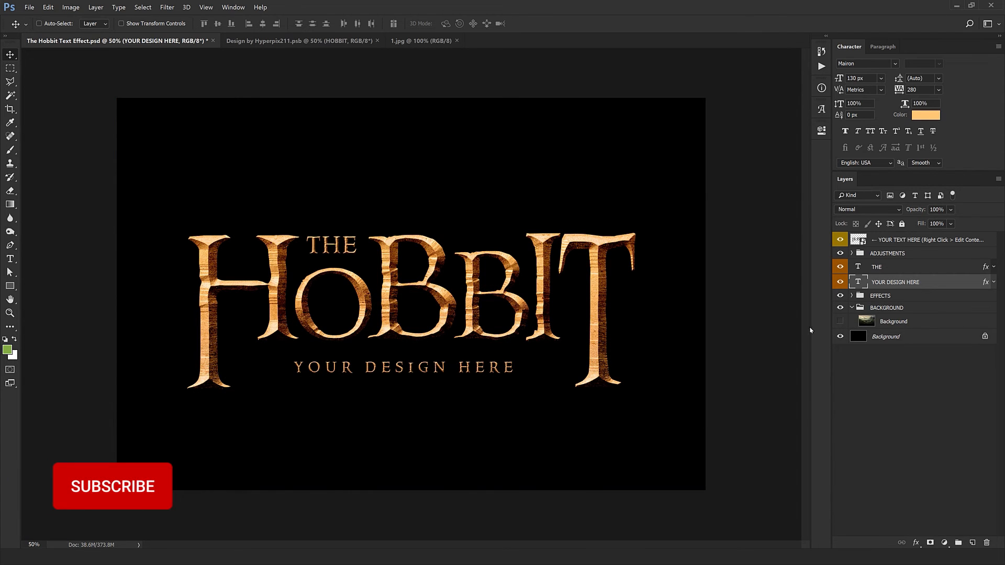
{"action": "left_click", "coordinate": [842, 337]}
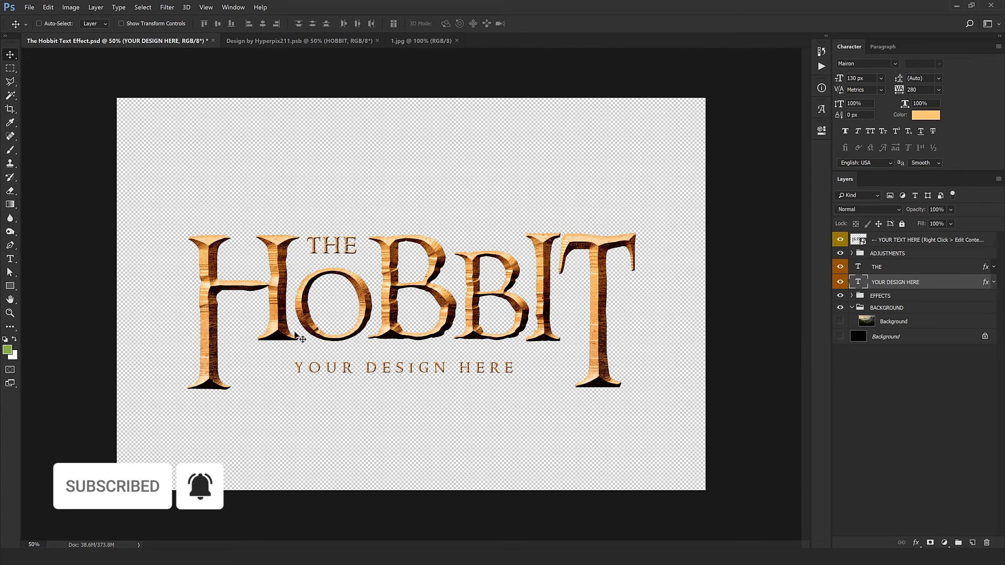